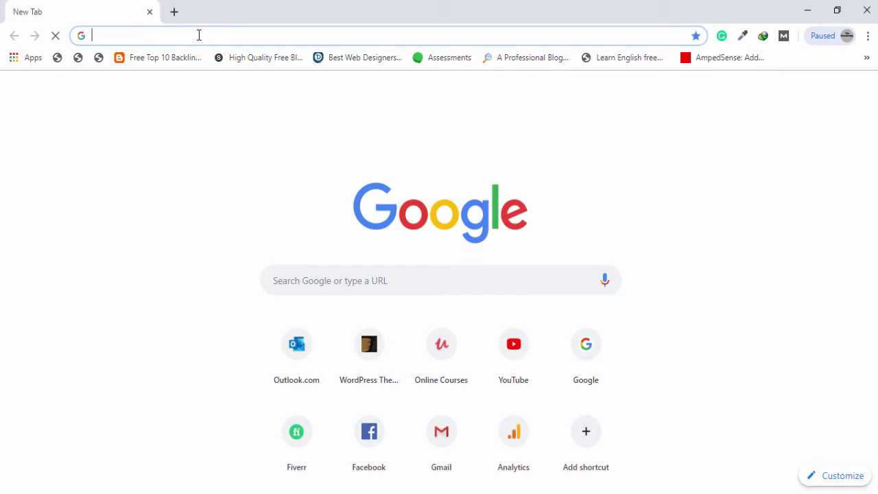
Google 'jdk' and open the Java SE - Downloads | Oracle Technology Network result
text(jd)
key(Return)
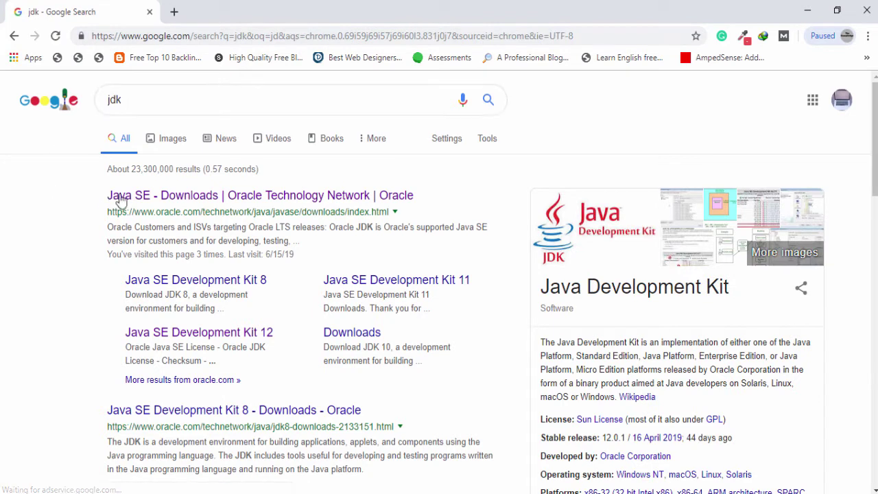
click(159, 199)
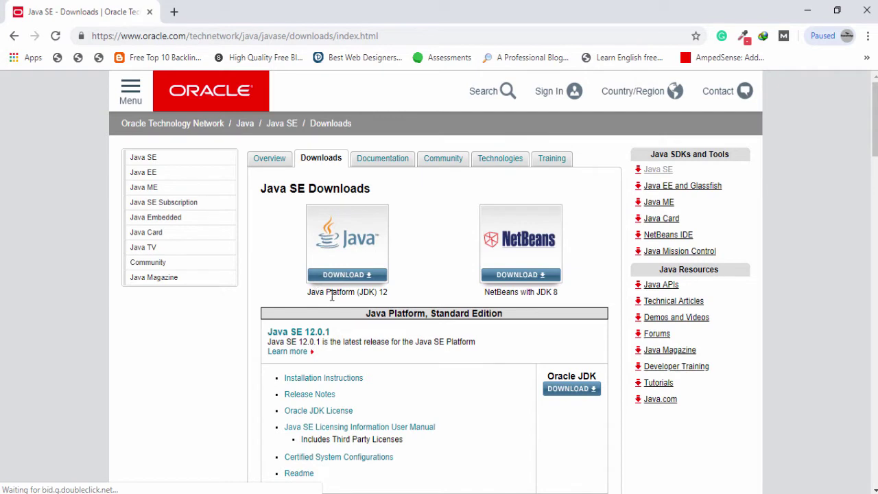
Open the Java SE Development Kit 12 downloads page via the Java Platform (JDK) 12 logo
drag(379, 292, 391, 296)
click(390, 295)
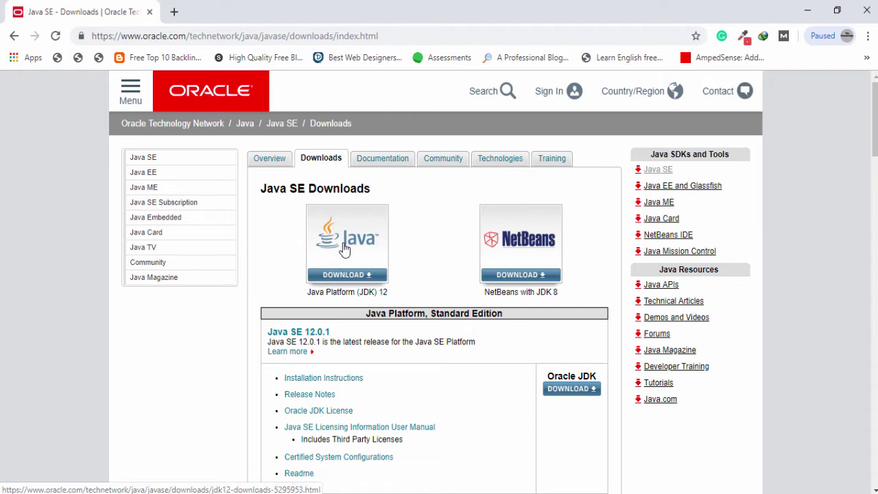
click(345, 250)
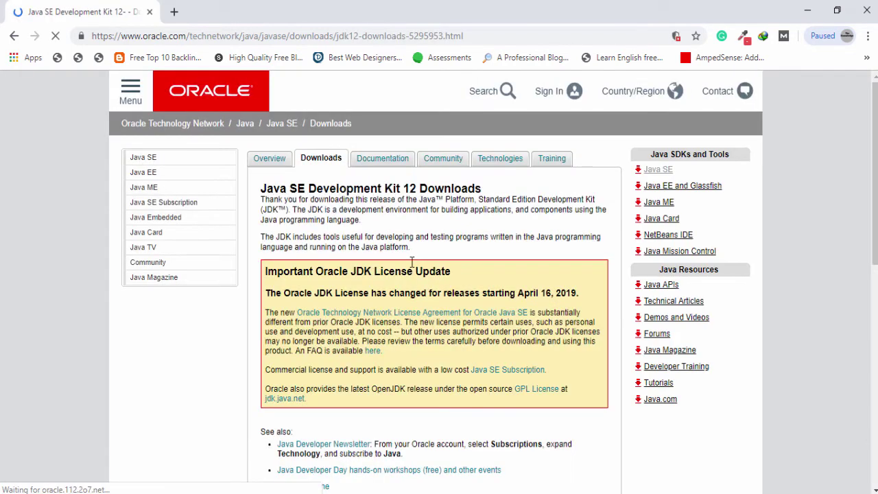
Accept the licence agreement and request the jdk-12.0.1_windows-x64_bin.exe download
scroll(412, 264, down, 4)
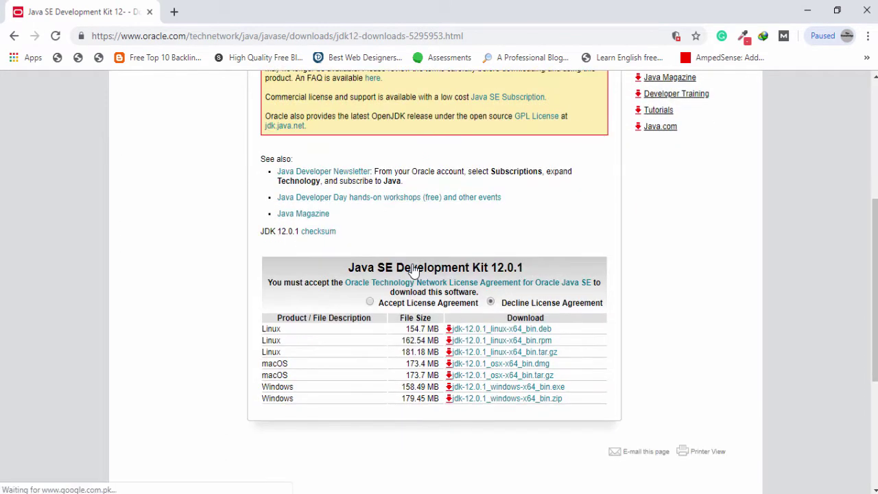
click(371, 302)
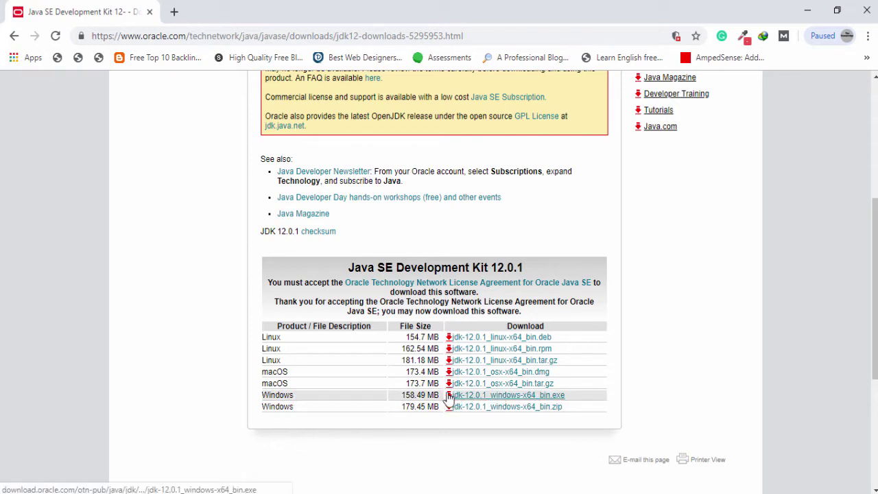
click(554, 397)
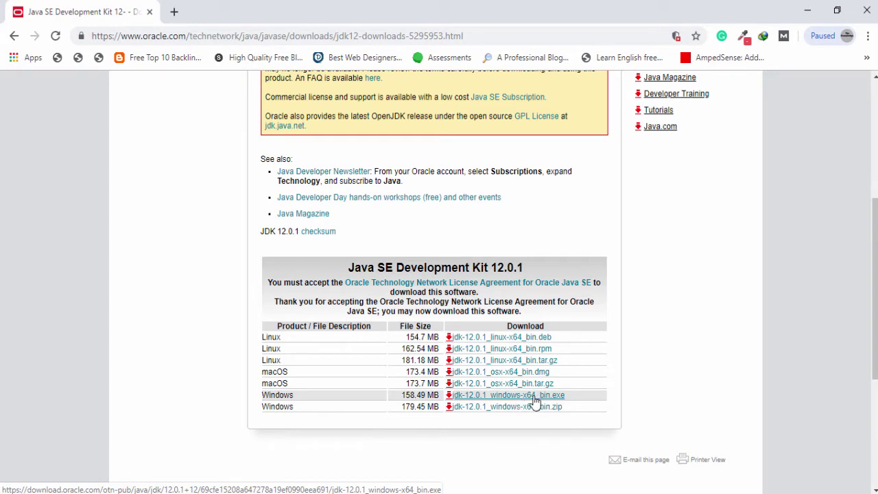
click(533, 396)
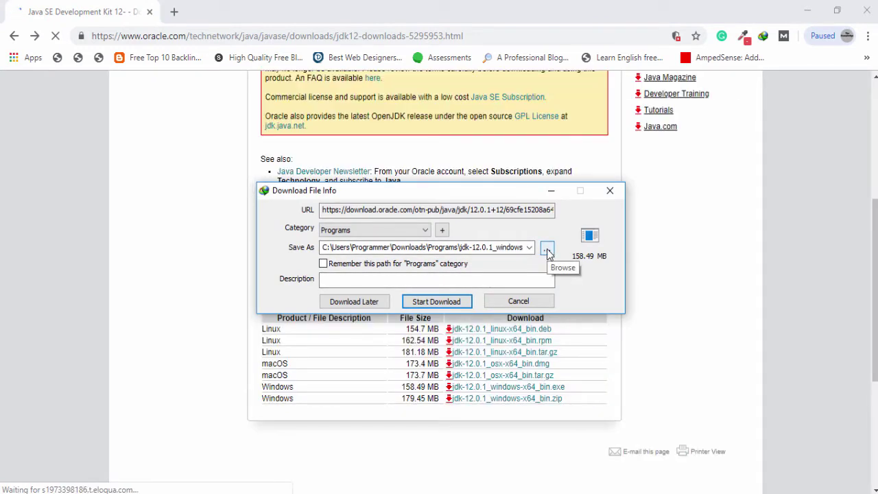
Check the save path, cancel the download, and open the Downloads\Programs folder via Run
click(460, 246)
click(406, 249)
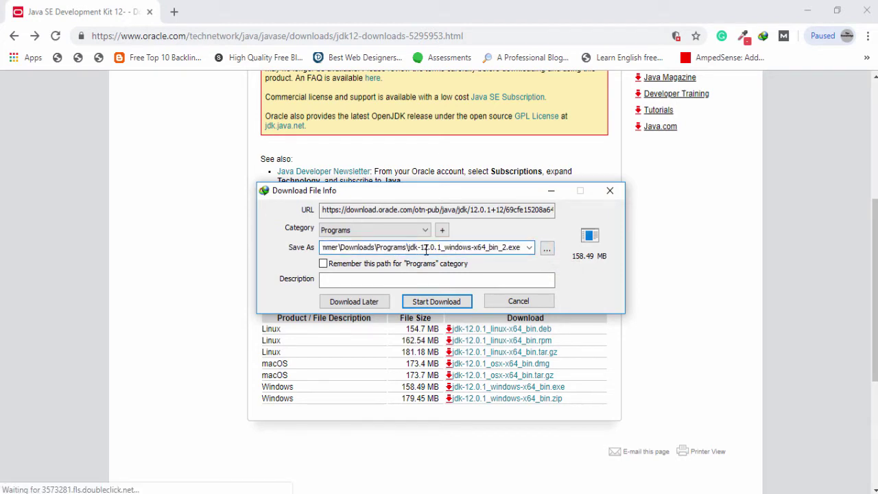
drag(406, 247, 251, 247)
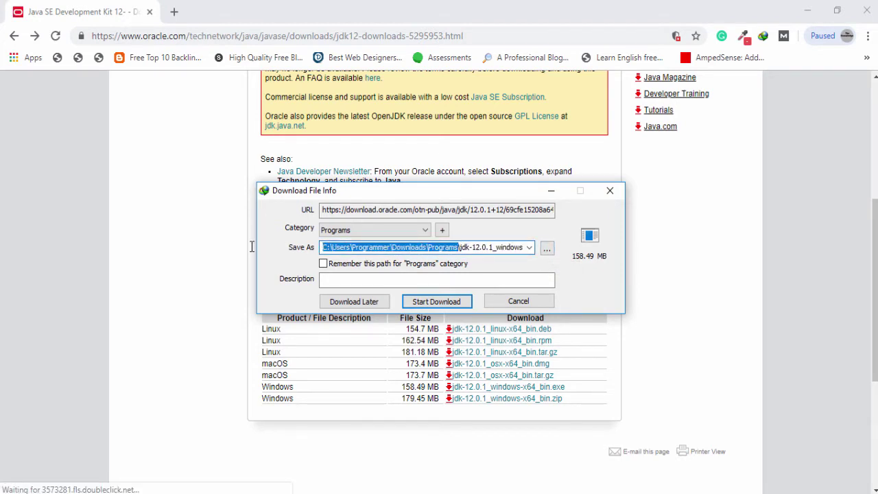
click(489, 300)
click(473, 313)
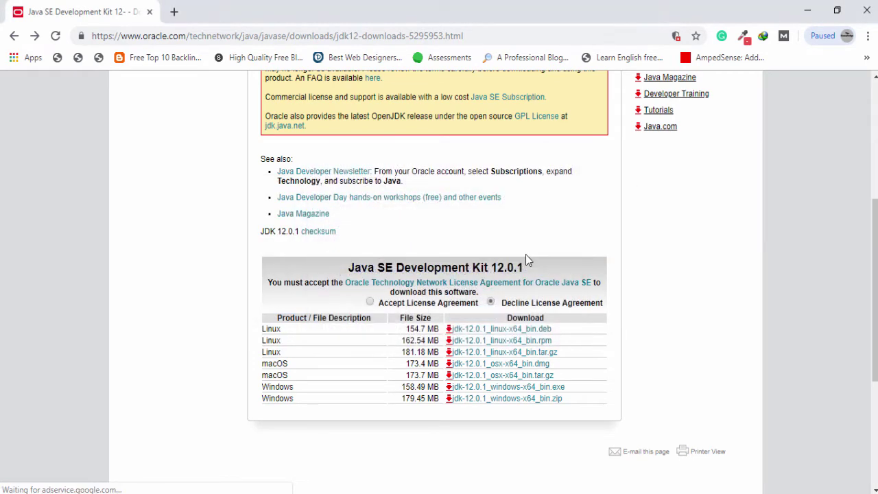
key(super+r)
key(Return)
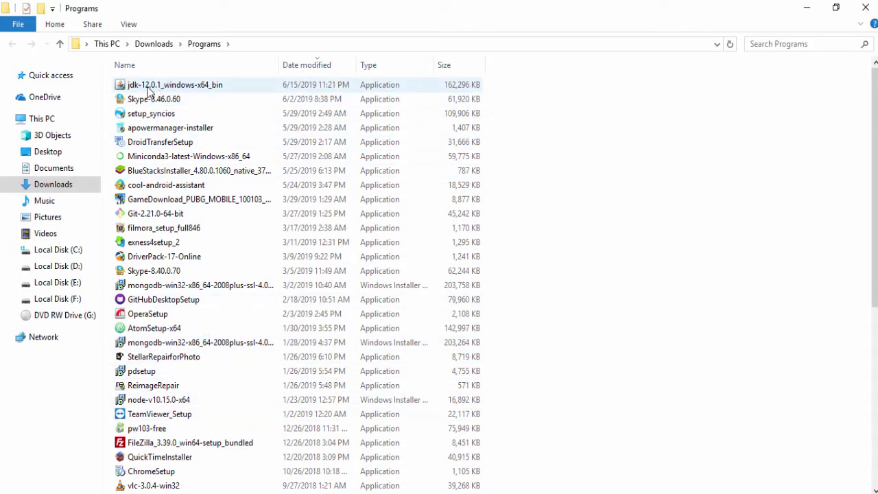
Launch jdk-12.0.1_windows-x64_bin from Downloads\Programs to start the JDK setup wizard
double_click(226, 89)
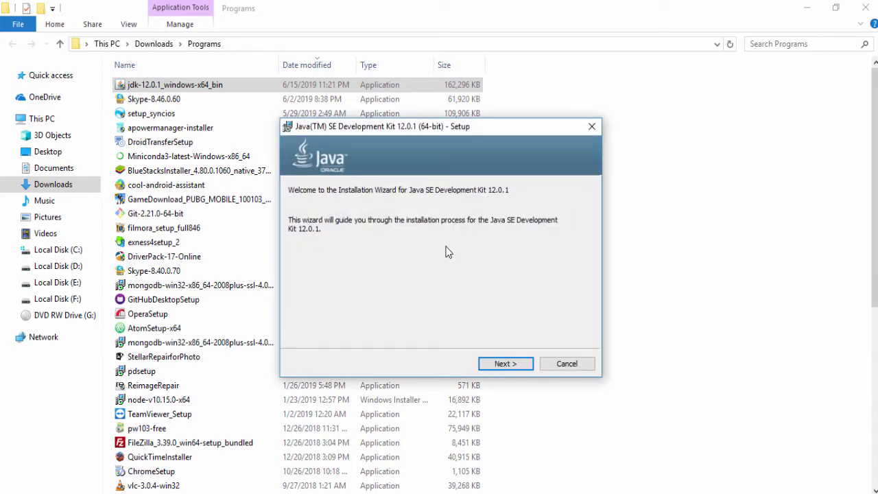
Install JDK 12.0.1 (64-bit) into the default C:\Program Files\Java\jdk-12.0.1\ folder, then close the installer
click(505, 364)
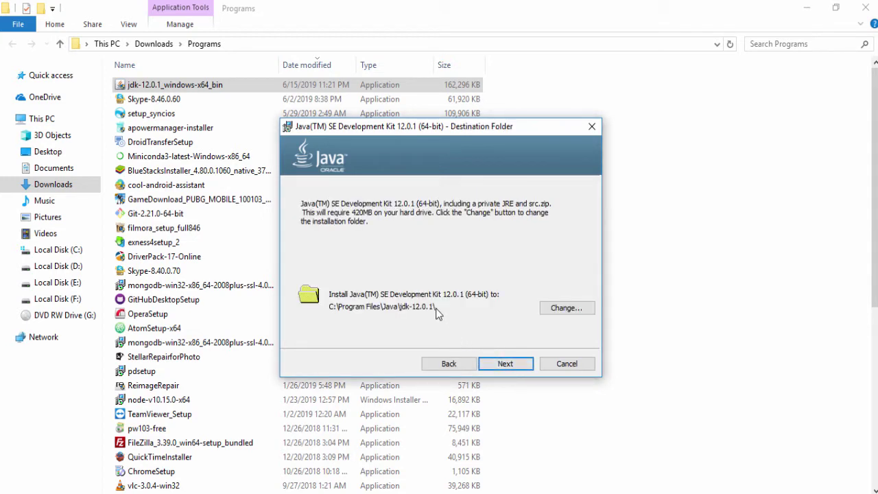
click(567, 307)
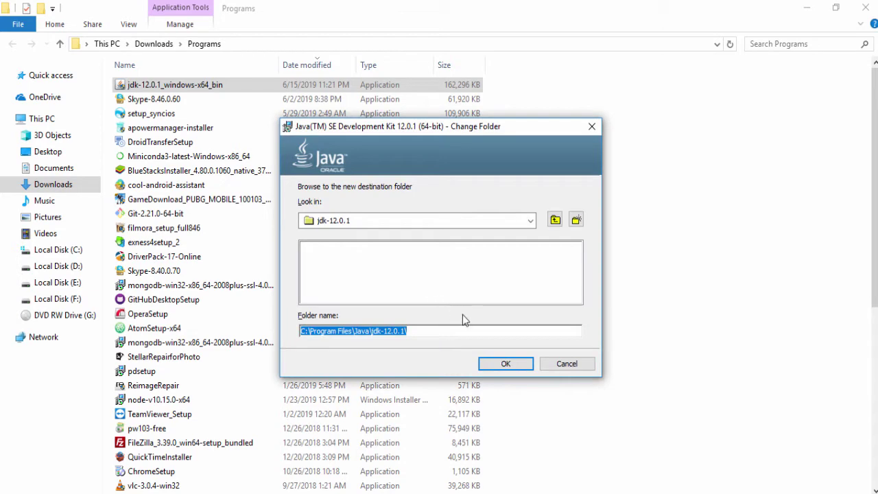
click(567, 365)
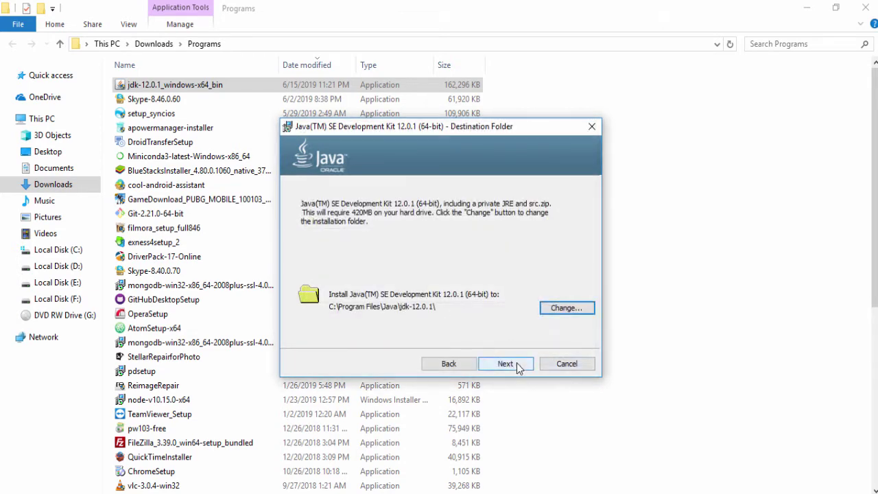
click(517, 364)
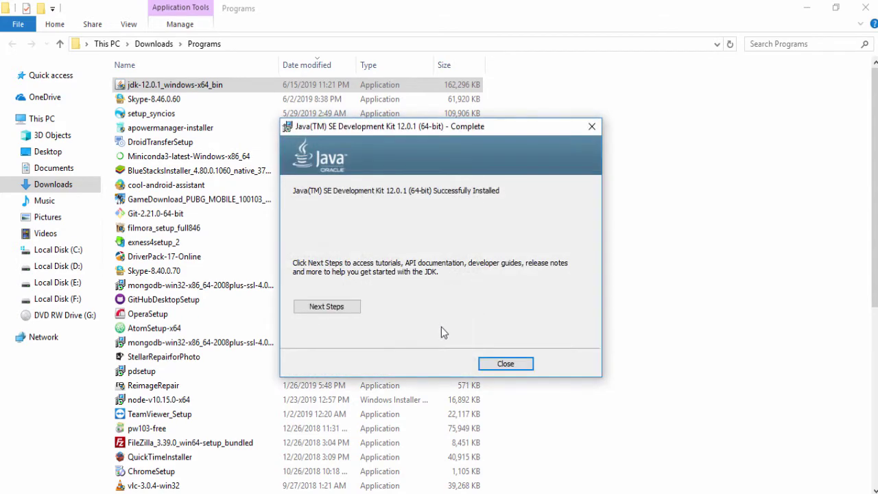
click(505, 364)
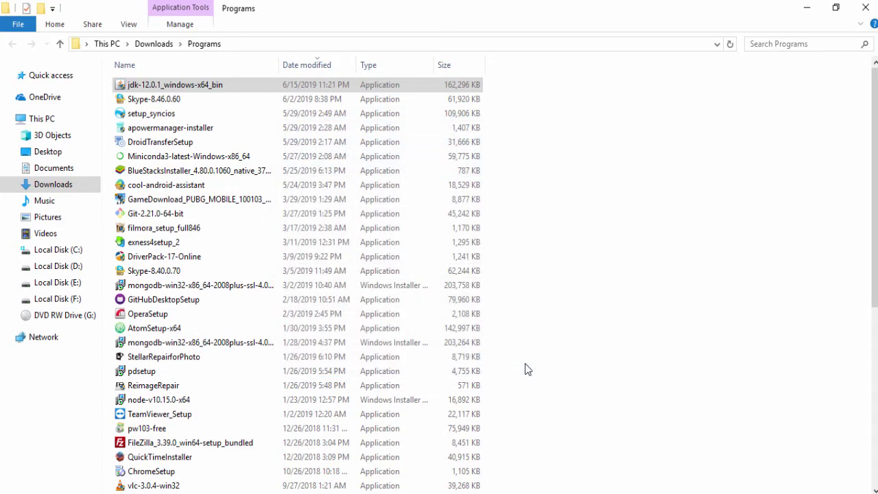
Browse to C:\Program Files\Java\jdk-12.0.1\bin in File Explorer
click(77, 250)
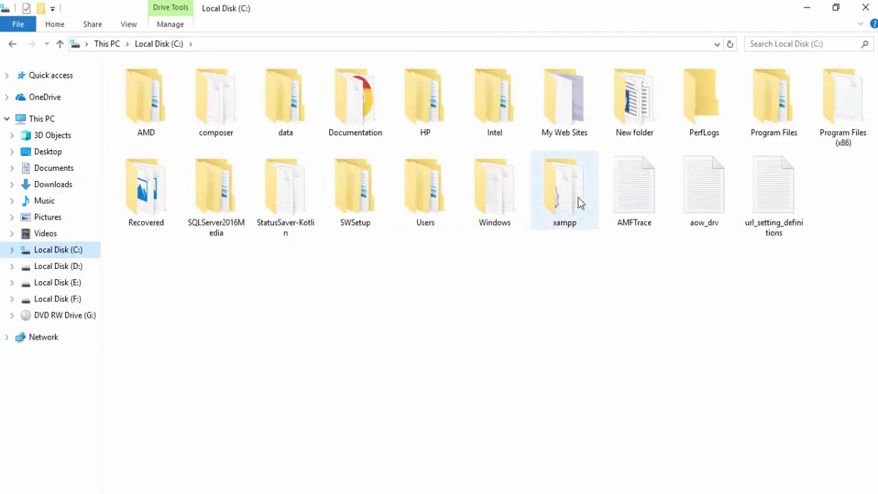
double_click(765, 134)
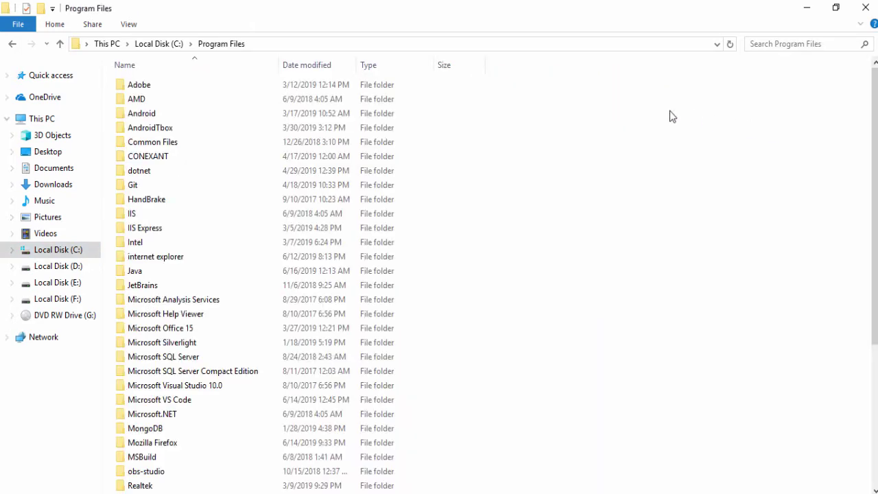
double_click(167, 272)
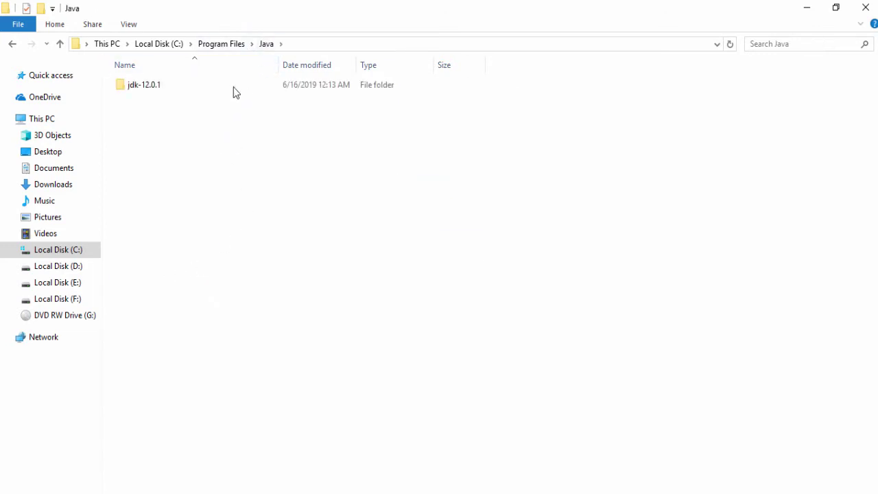
double_click(164, 83)
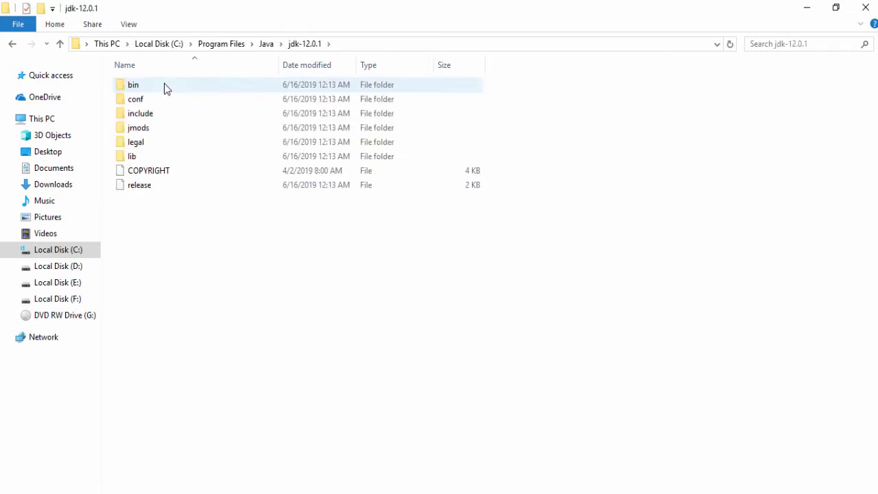
double_click(164, 83)
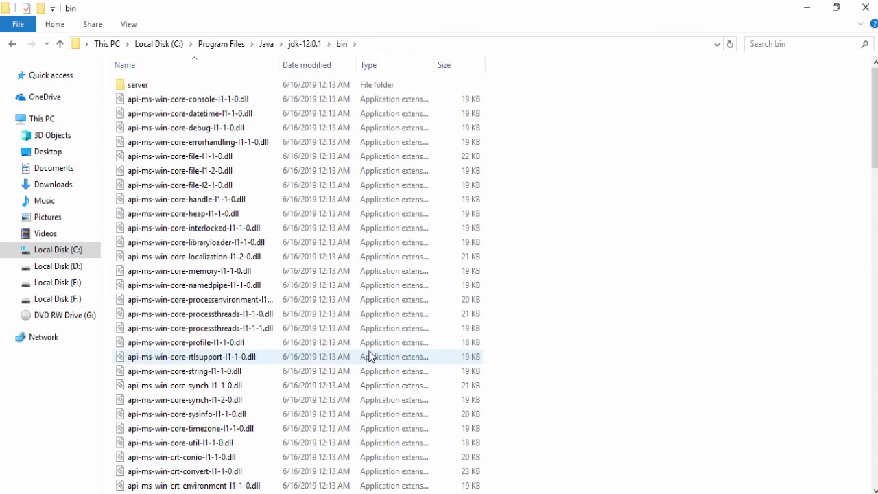
Locate java and javac, reveal the bin folder's full path, and close Explorer
scroll(374, 351, down, 11)
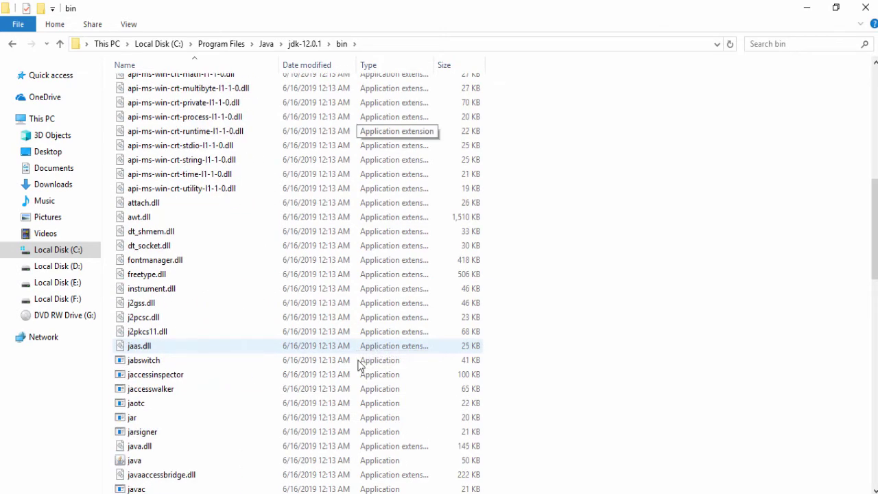
scroll(180, 417, down, 1)
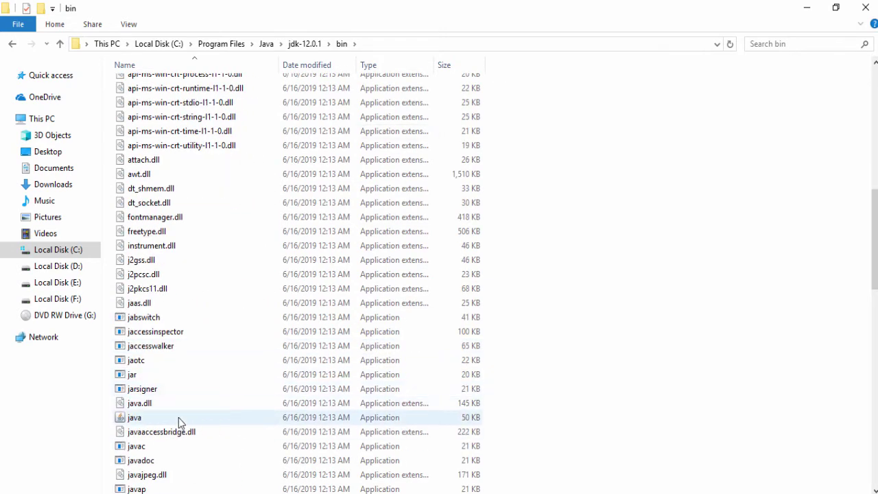
click(130, 419)
scroll(226, 401, down, 1)
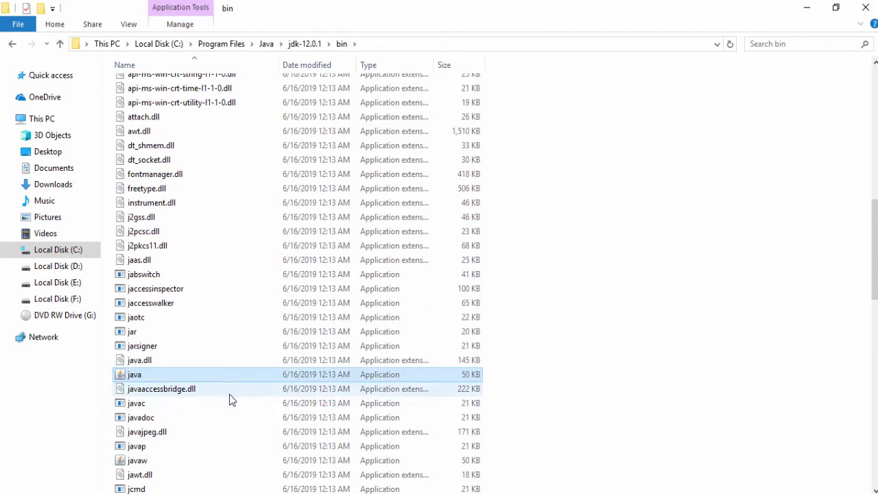
click(148, 407)
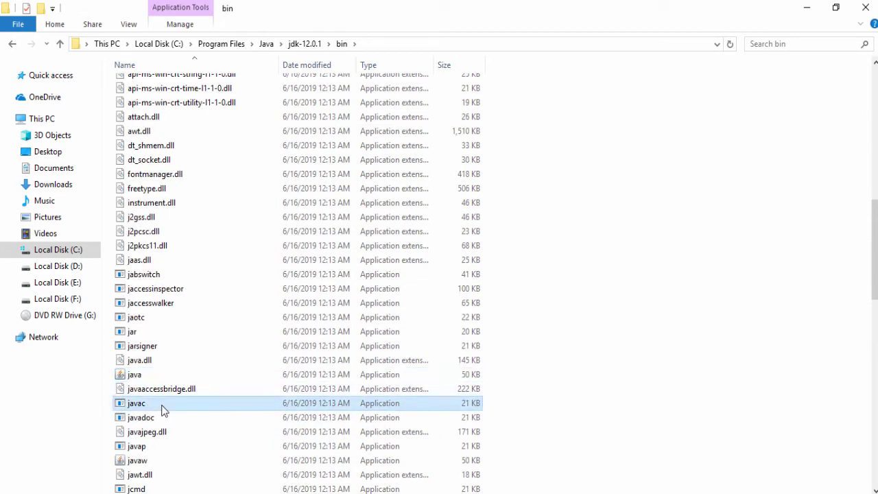
click(155, 379)
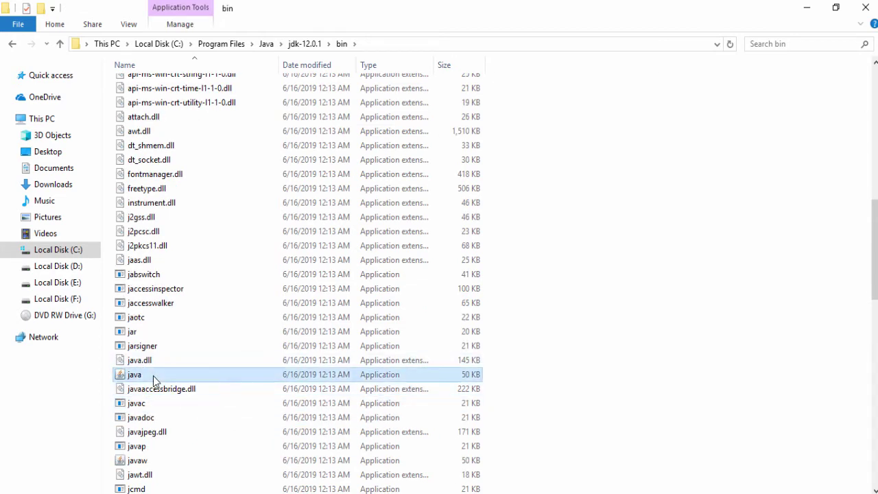
click(373, 46)
key(ctrl+c)
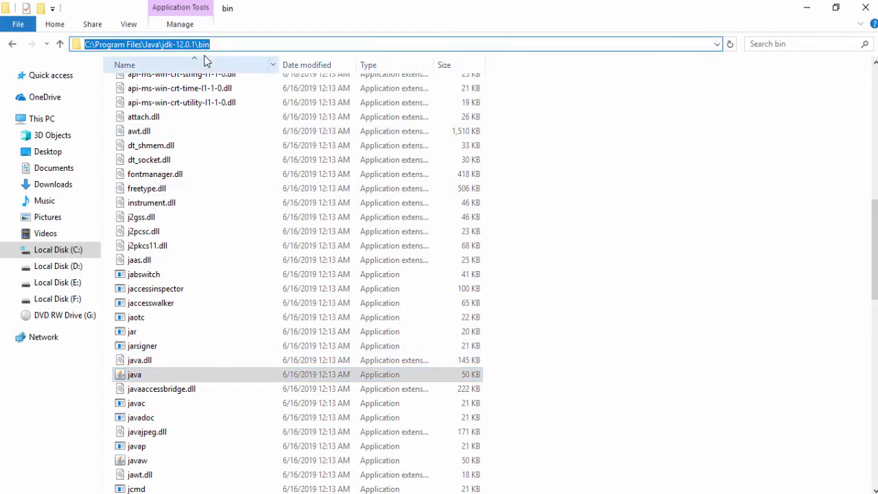
click(866, 8)
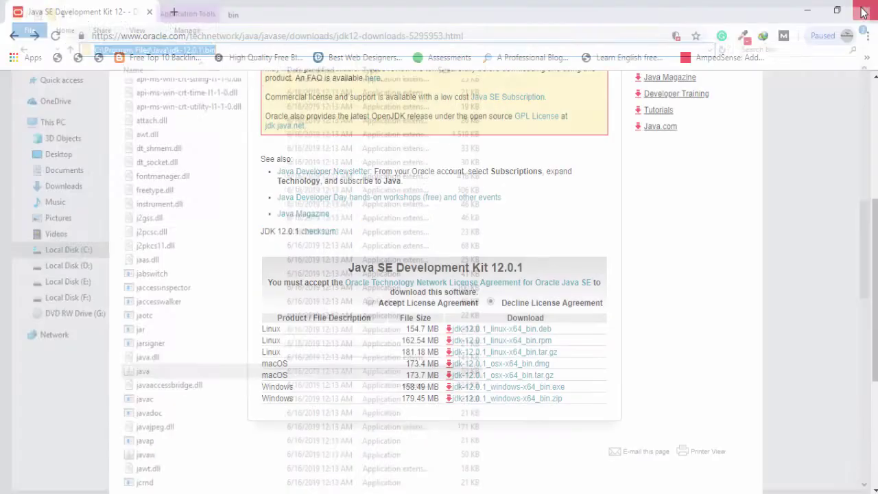
Open Environment Variables through This PC Properties and Advanced system settings
click(807, 10)
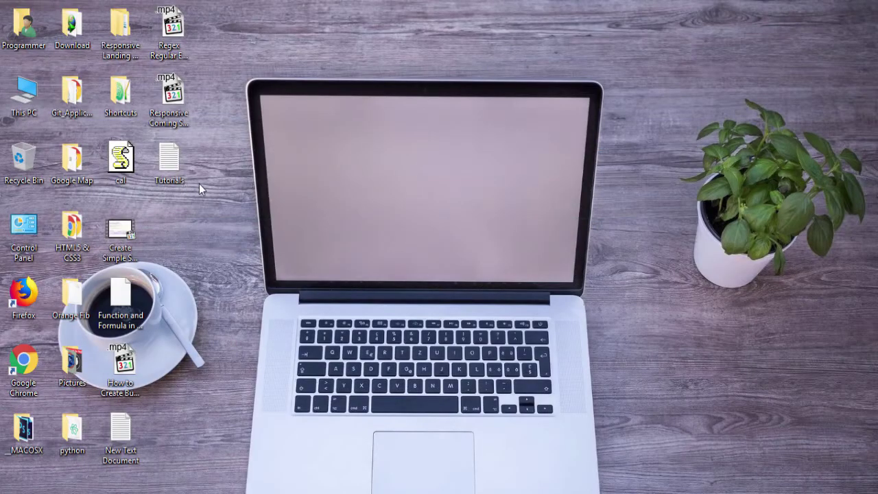
right_click(25, 94)
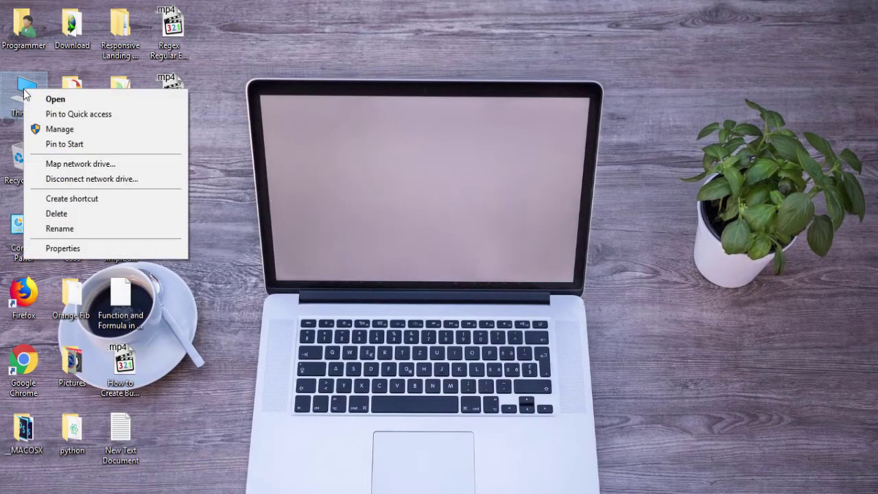
click(85, 252)
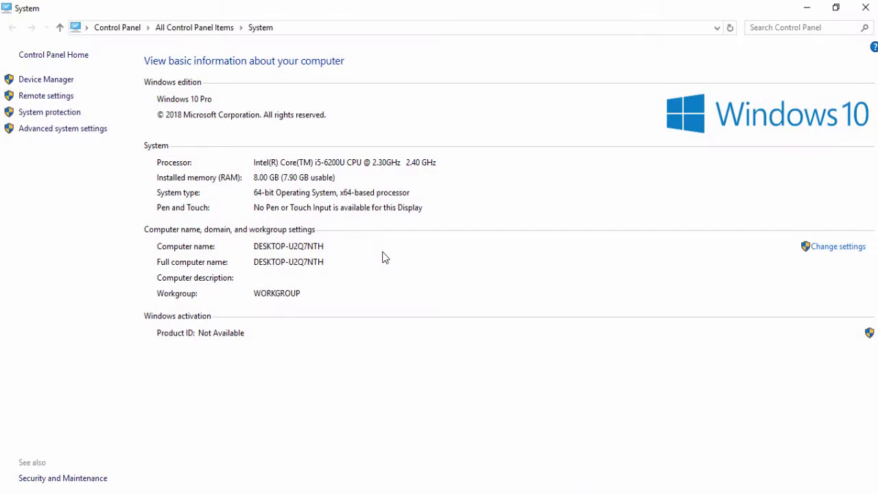
click(59, 133)
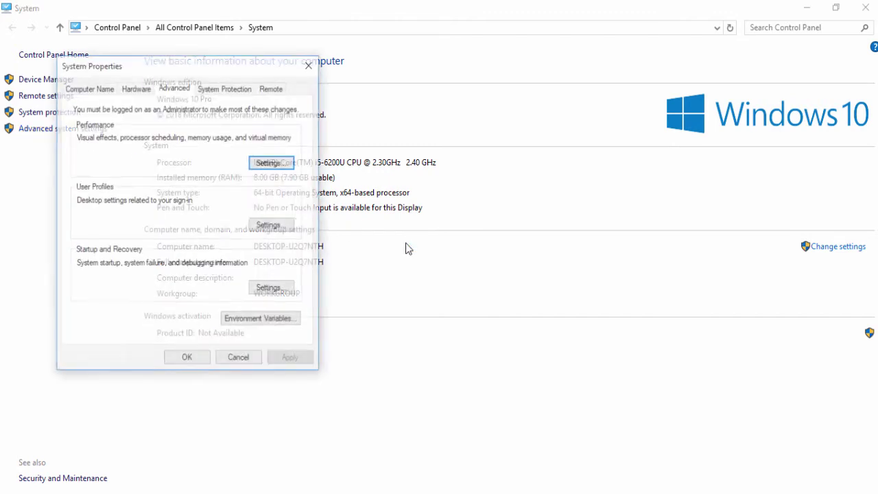
click(242, 322)
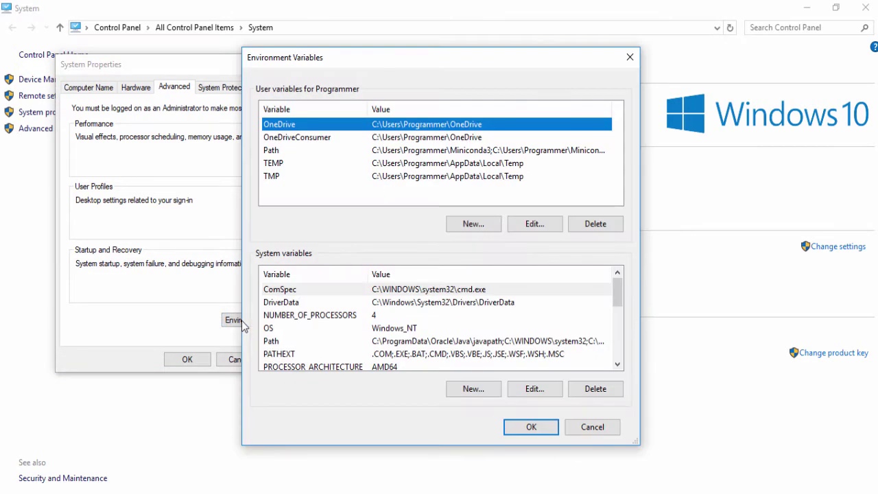
Add C:\Program Files\Java\jdk-12.0.1\bin as a new entry in the user Path variable
click(279, 152)
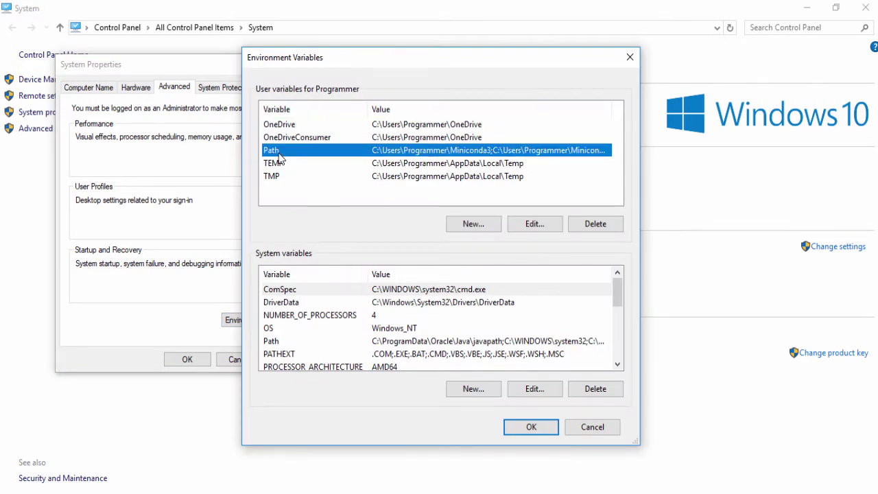
click(492, 226)
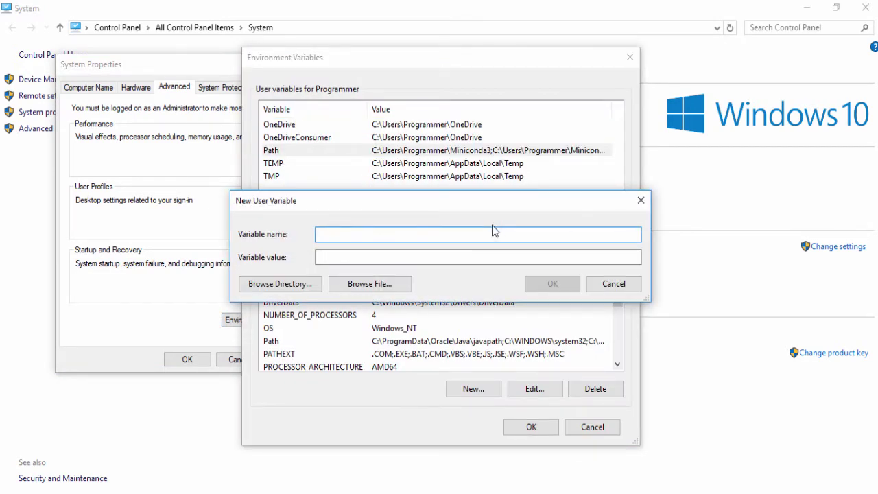
click(613, 284)
click(283, 152)
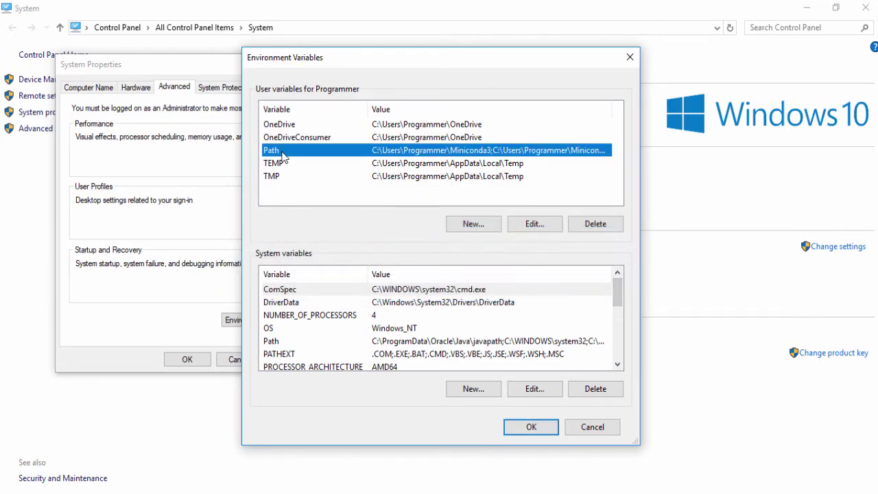
click(536, 223)
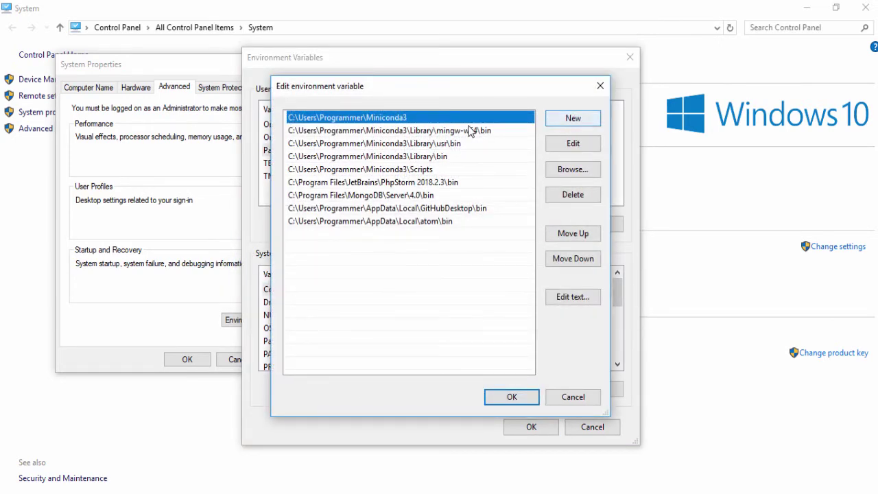
click(584, 124)
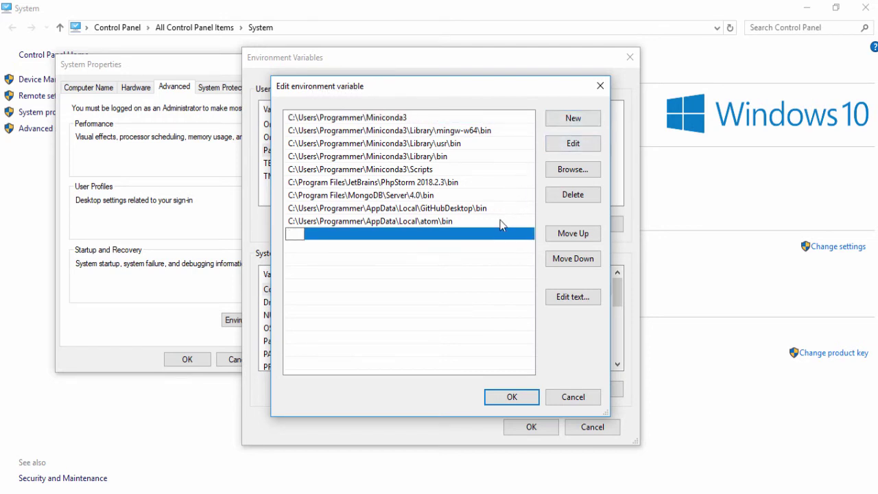
key(ctrl+v)
Save the Path change with OK in every dialog and close the System window
click(513, 396)
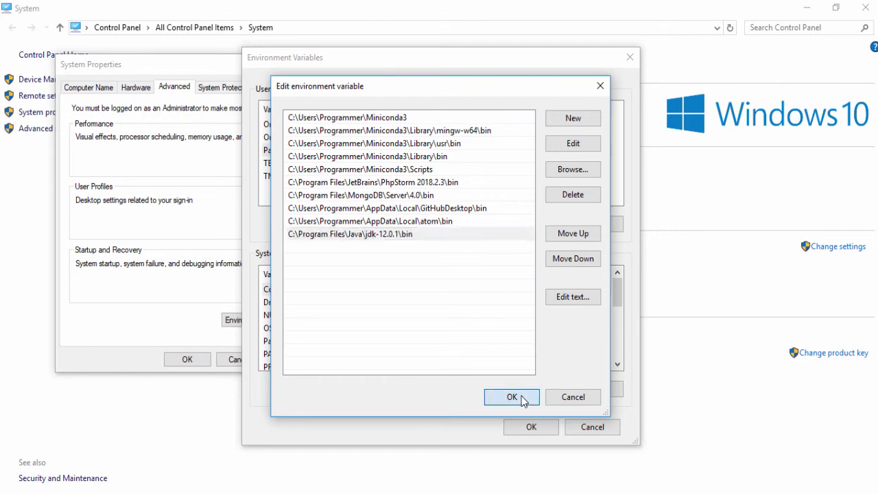
click(525, 425)
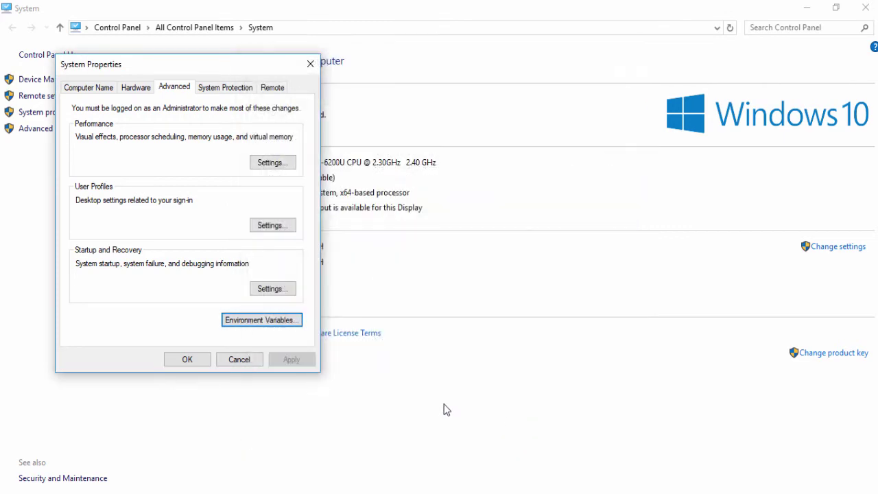
click(179, 360)
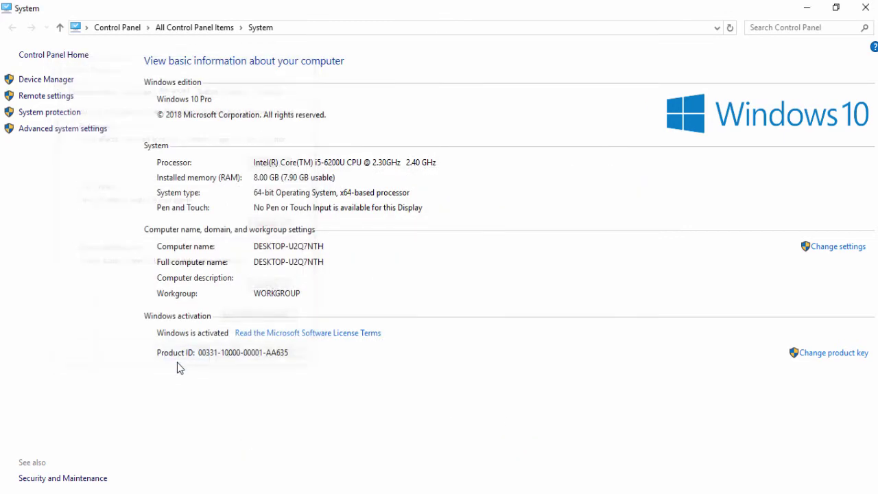
click(865, 8)
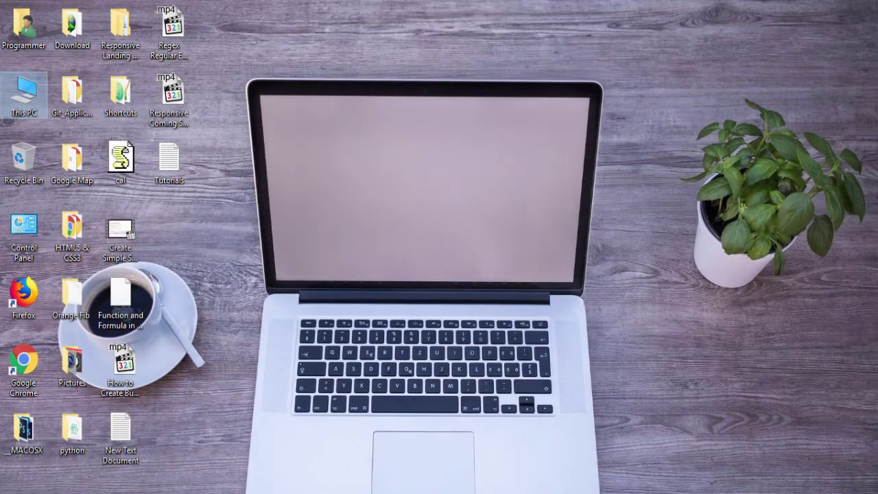
key(super+s)
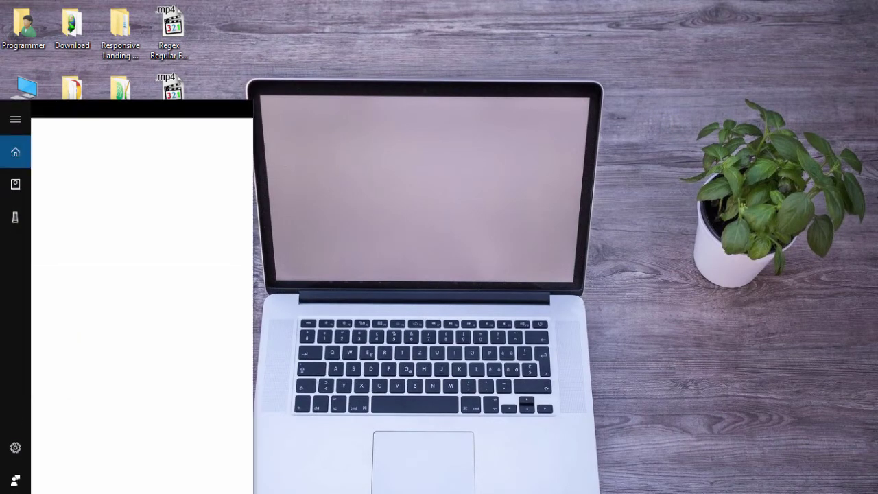
text(cmd)
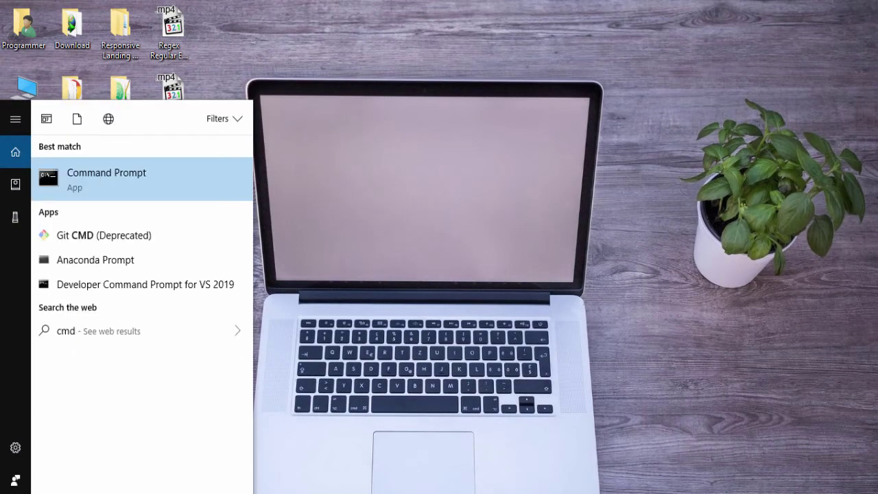
click(160, 195)
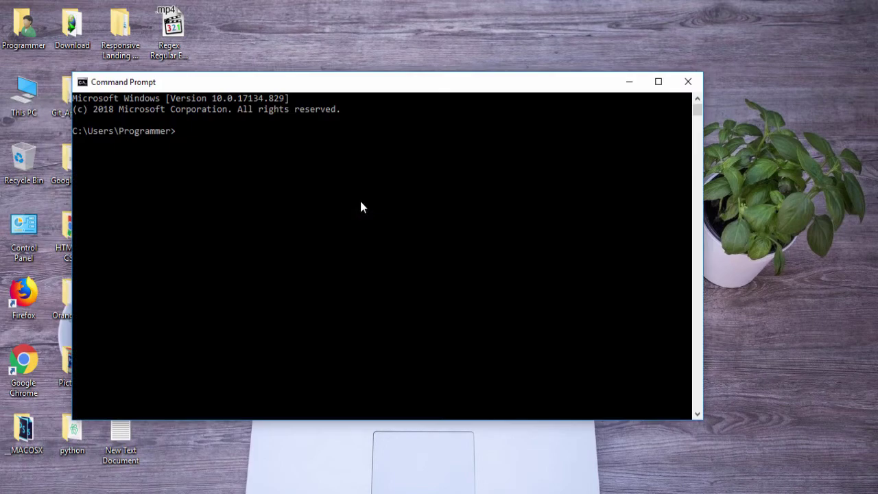
text(javac)
key(Return)
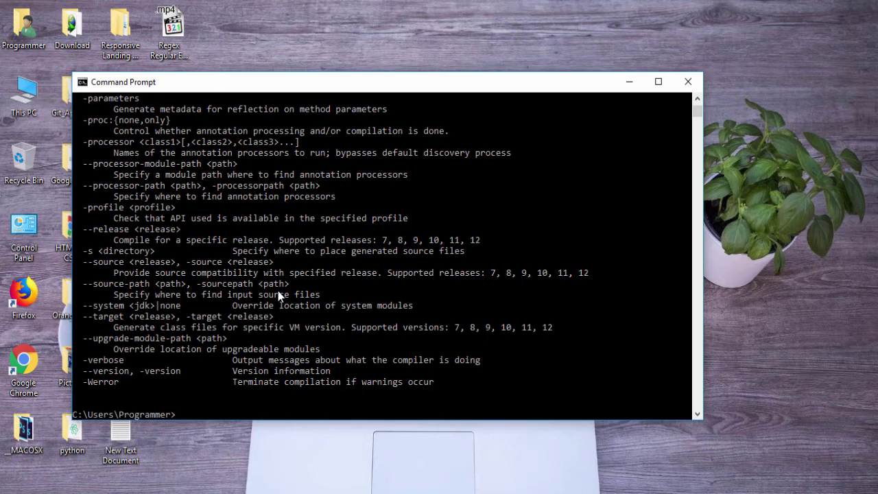
click(686, 83)
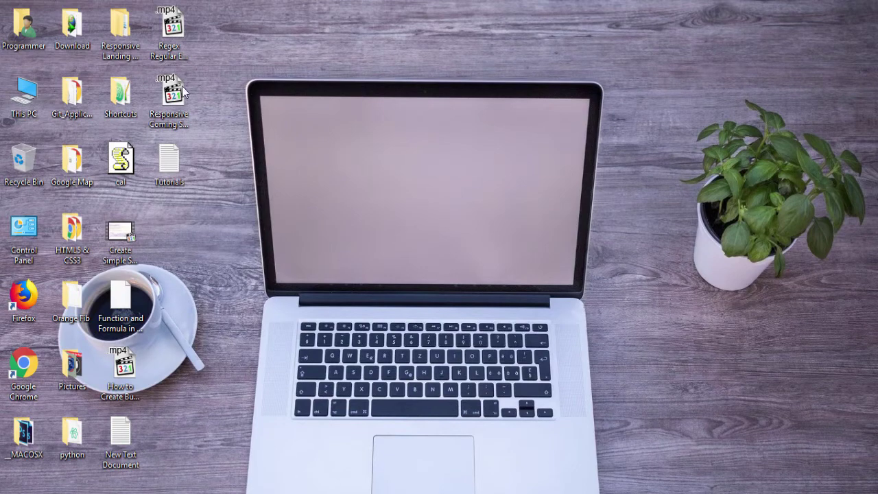
On Local Disk (D:), make a new folder called java and open it
double_click(27, 93)
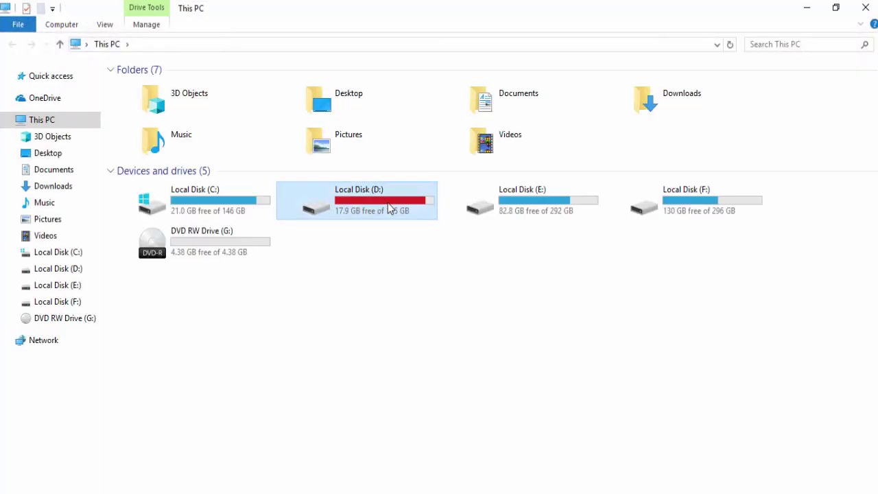
double_click(389, 208)
right_click(446, 356)
mouse_move(490, 316)
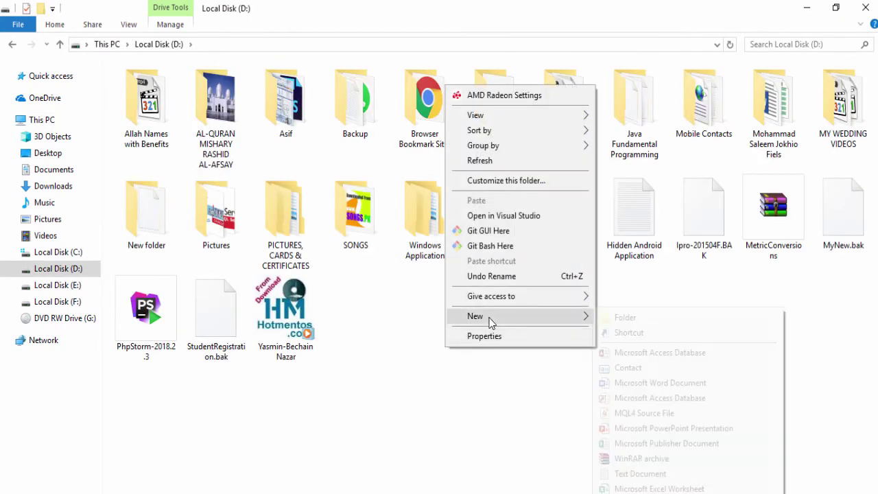
click(625, 317)
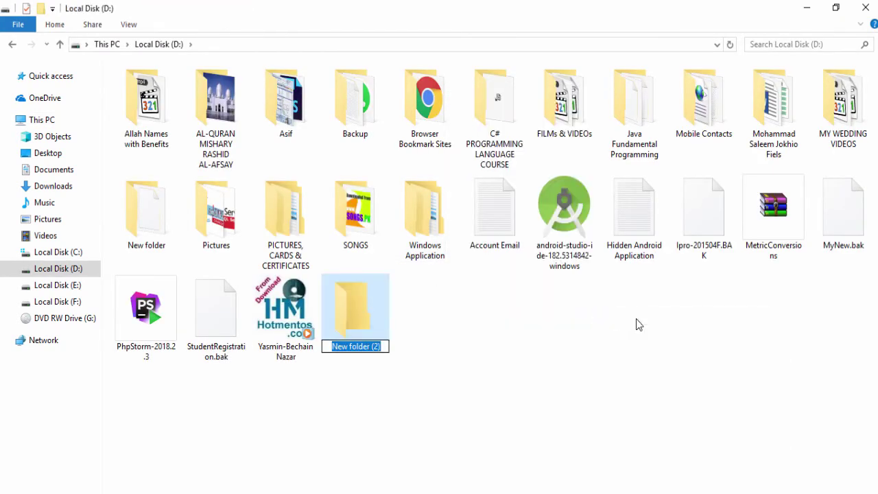
text(java)
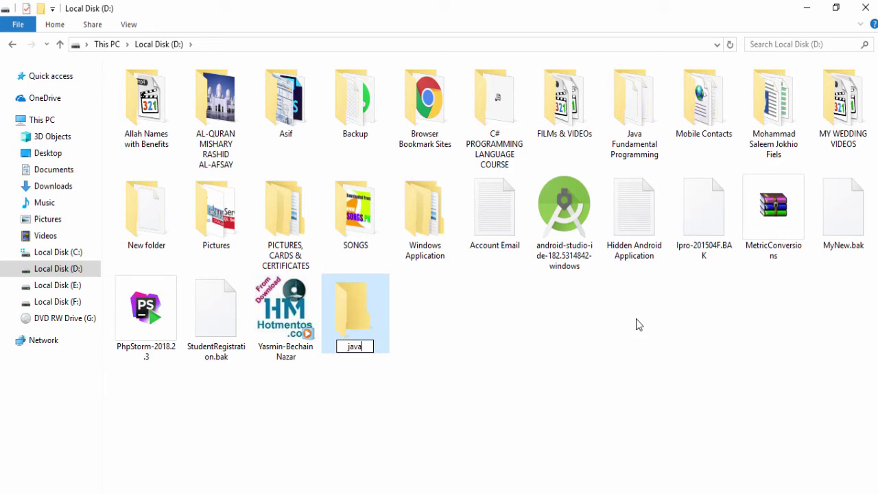
key(Return)
key(Return)
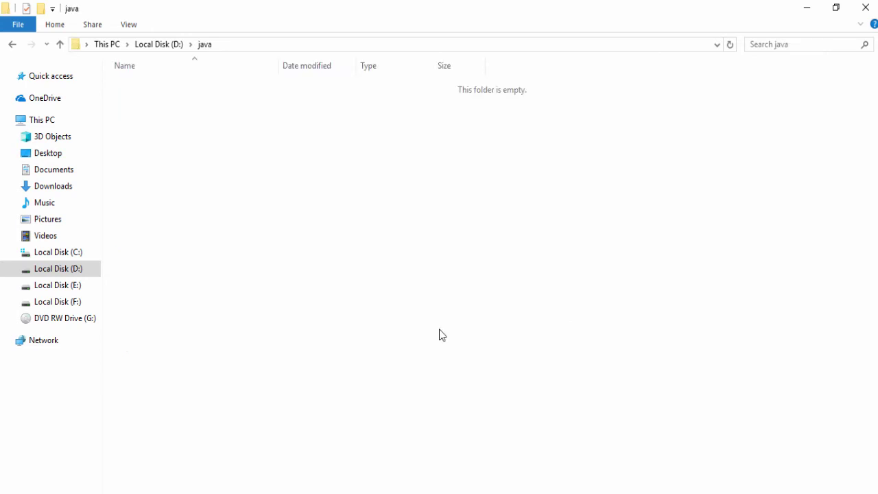
Launch Notepad++ and type 'public class demo {' with the braces on separate lines
key(super)
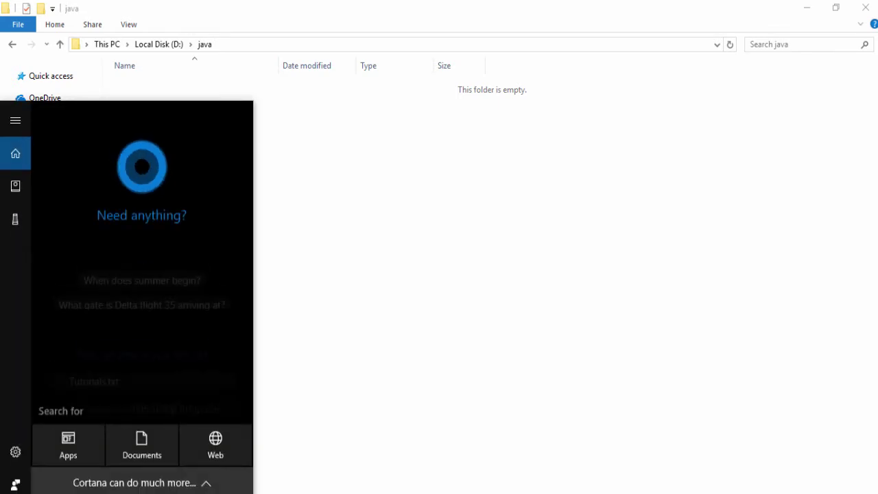
text(note)
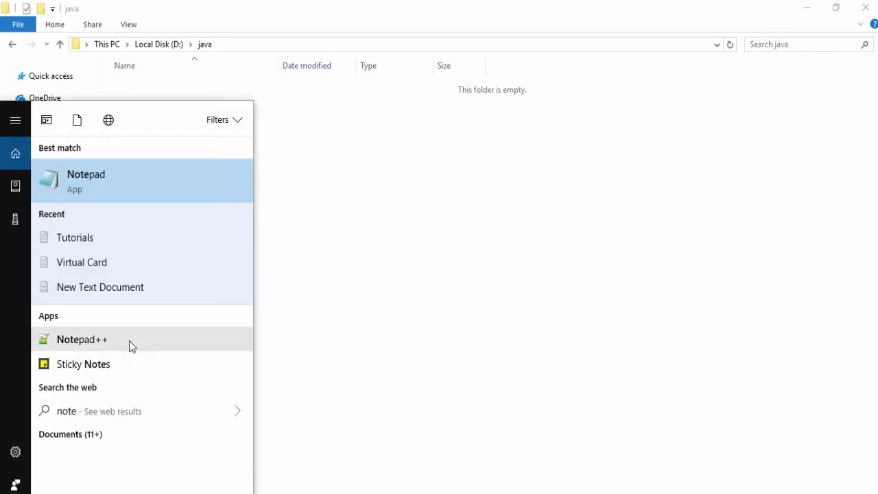
click(131, 343)
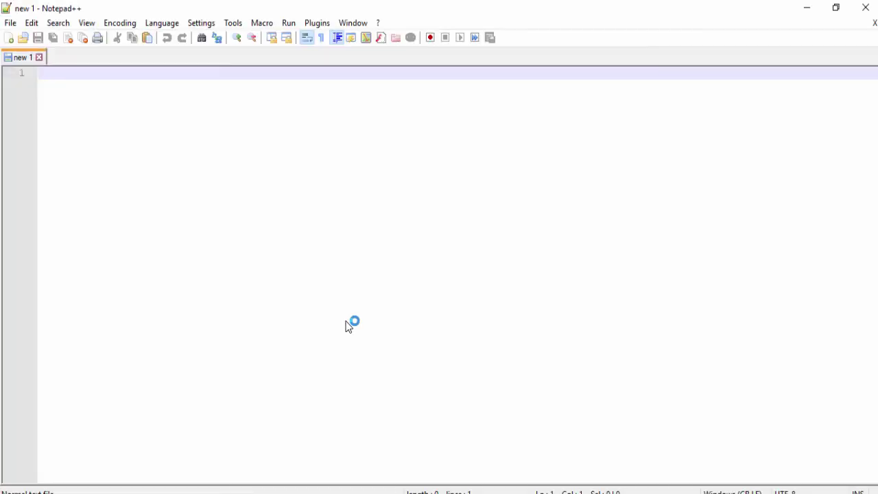
text(pub)
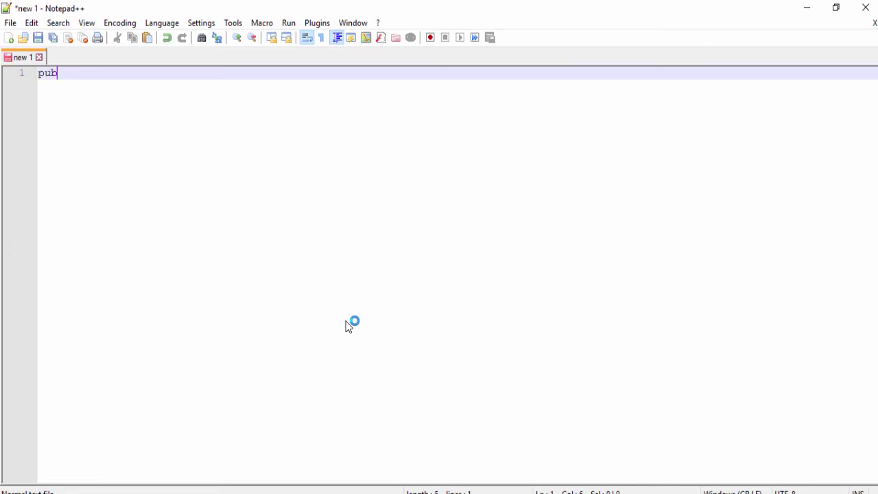
text(lic class )
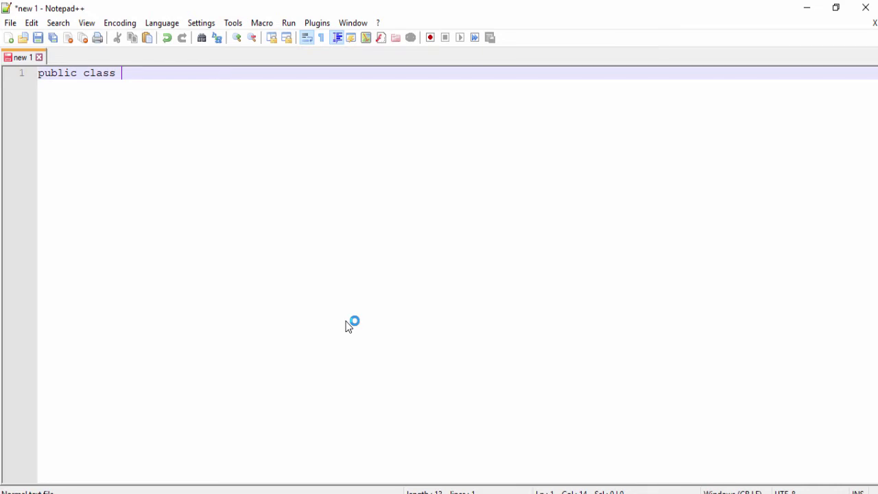
text(demo {)
key(Left)
key(Return)
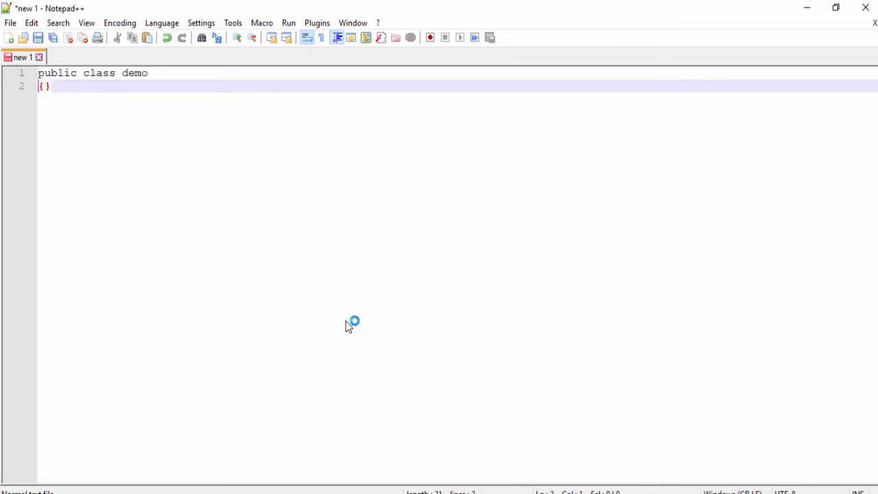
key(Right)
key(Return)
key(Up)
key(Return)
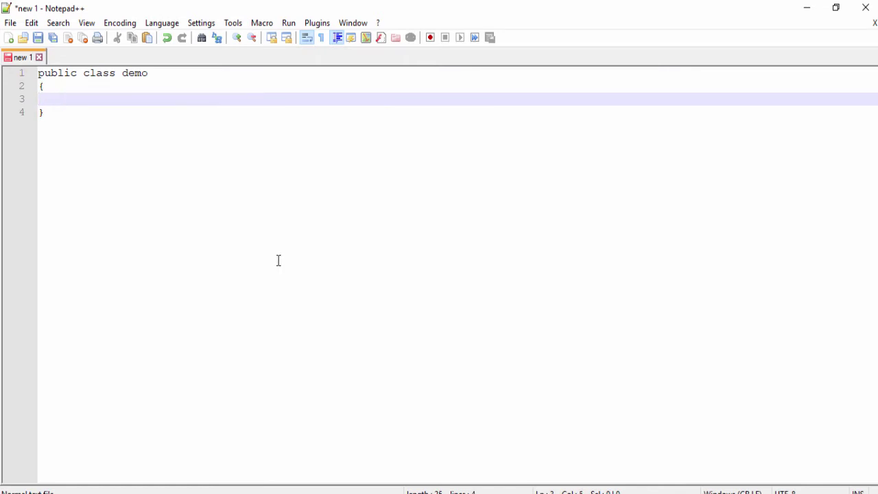
Highlight the keyword class and the class name demo on line 1
click(147, 73)
drag(146, 75, 44, 72)
drag(115, 74, 87, 74)
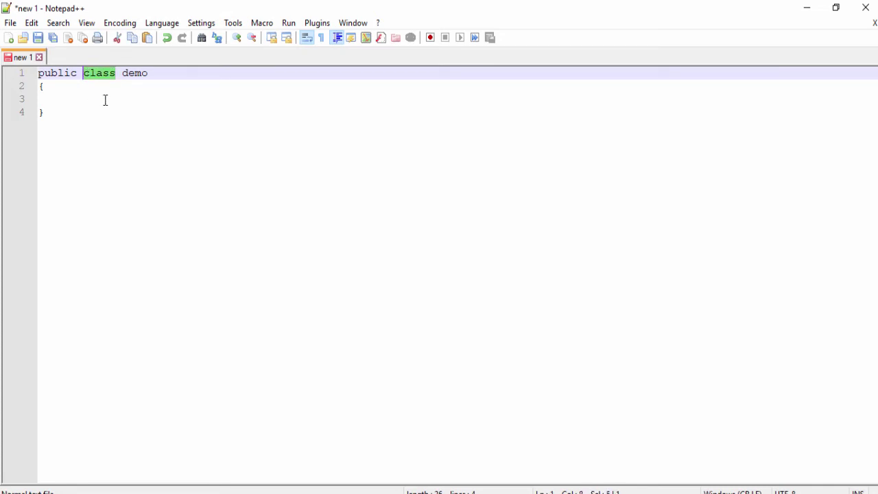
click(105, 100)
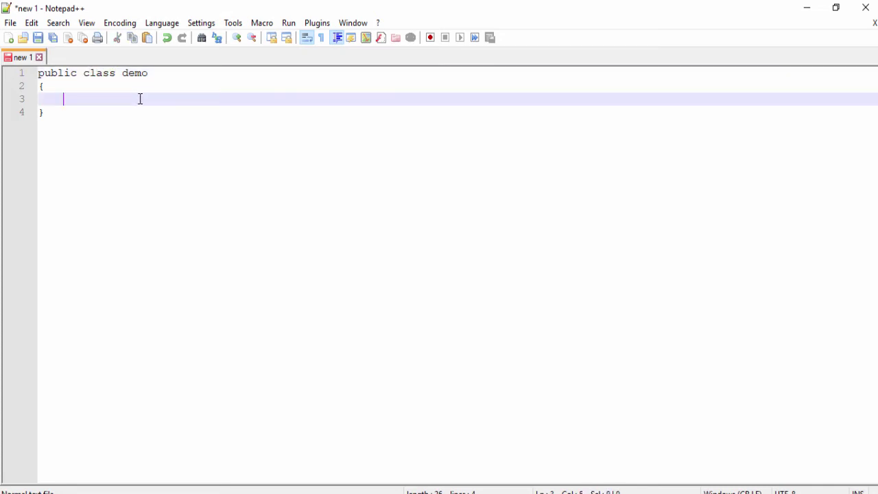
drag(150, 72, 120, 72)
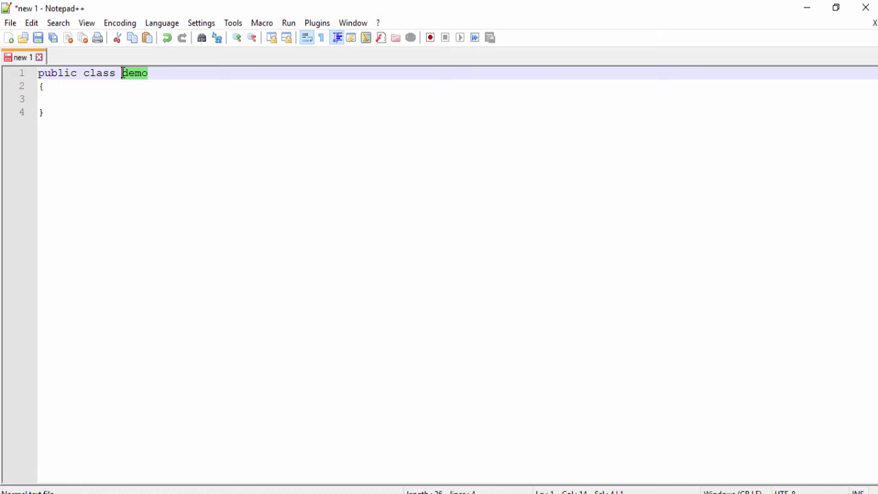
click(147, 104)
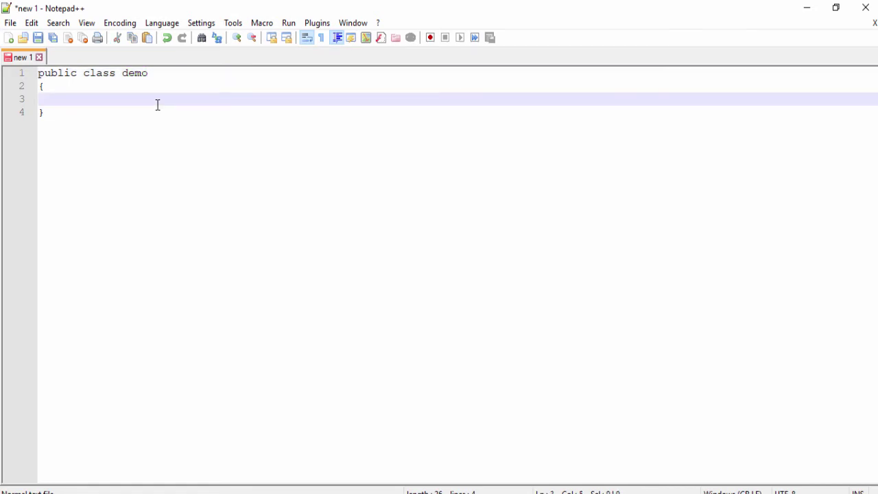
Add the method 'public static void main(String[] args)' with its braced body inside the class
text(public)
key(BackSpace)
key(BackSpace)
text(c static void )
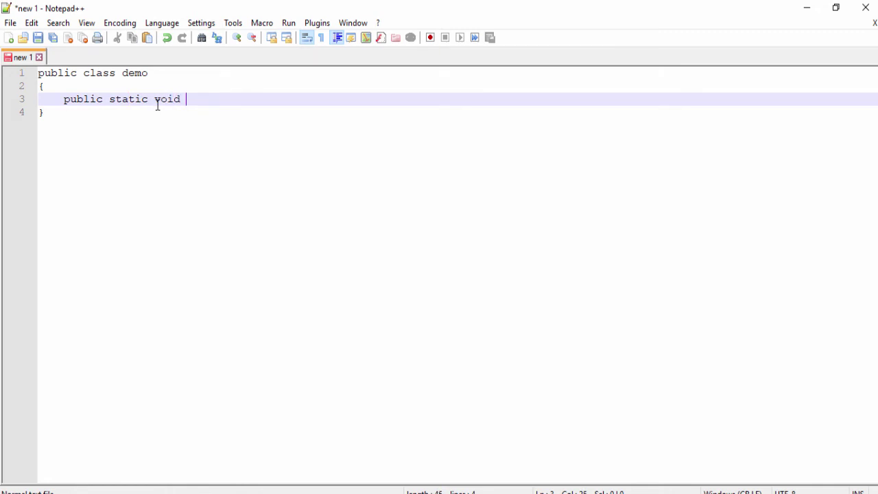
text(main())
text(String[])
text(args)
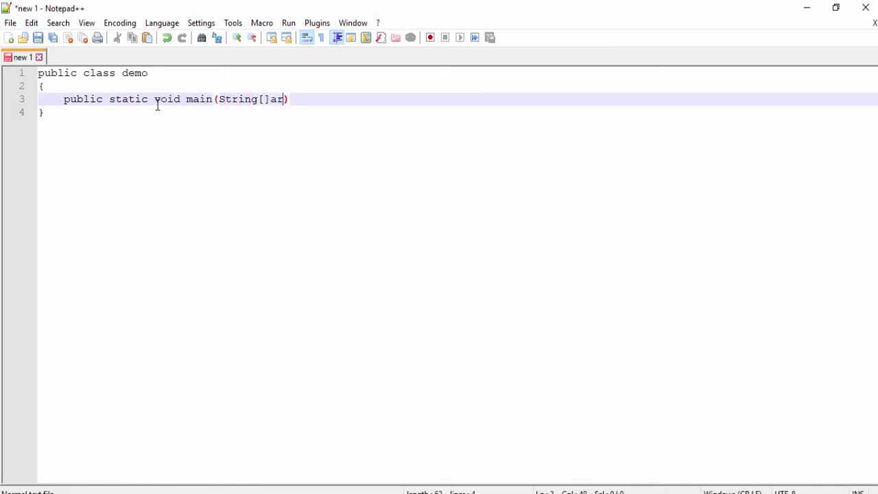
key(Right)
text({})
key(Left)
key(Left)
key(Return)
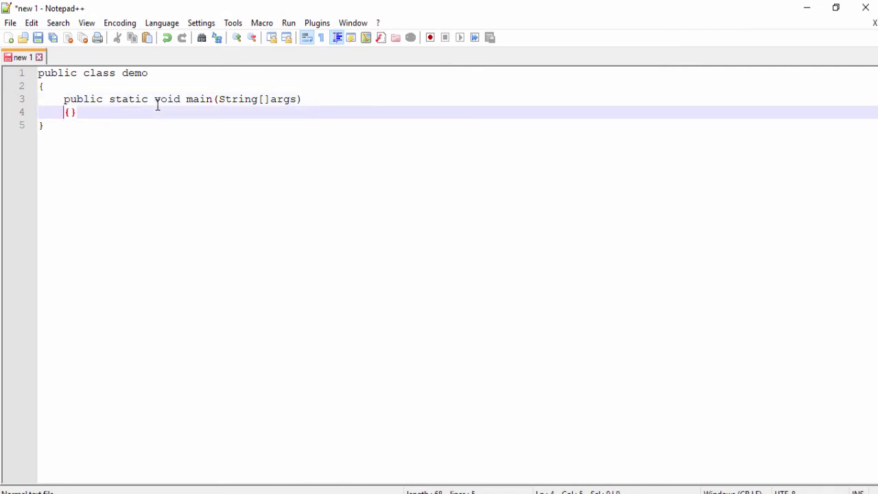
key(Right)
key(Return)
key(Up)
key(End)
key(Return)
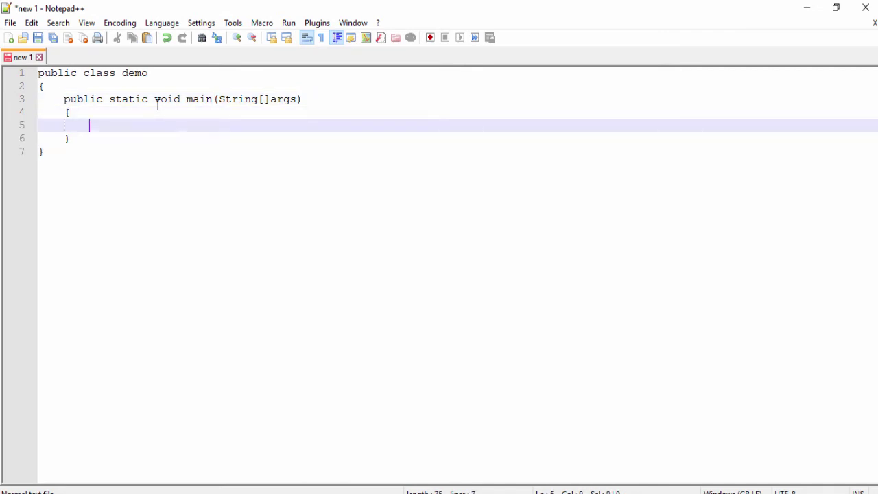
Type the statement System.out.print(" Hello World "); in main
text(System.out.print(""))
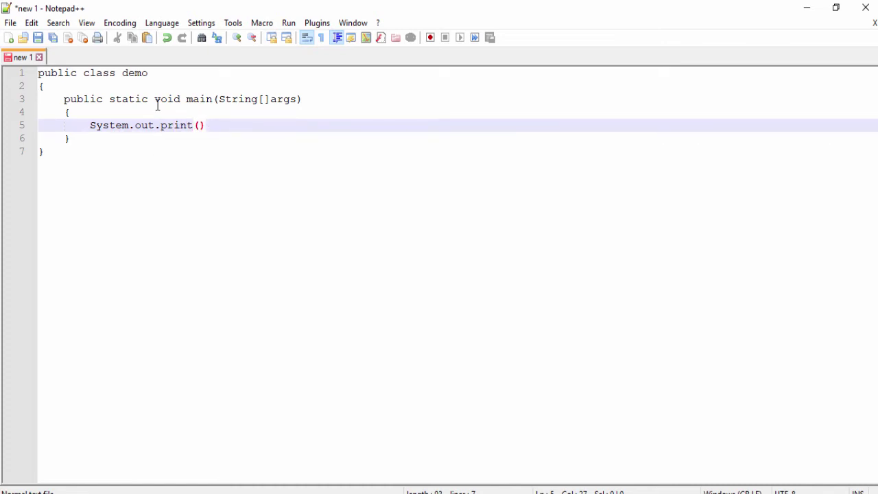
text(;)
key(Left)
key(Left)
text("" Hello Wor)
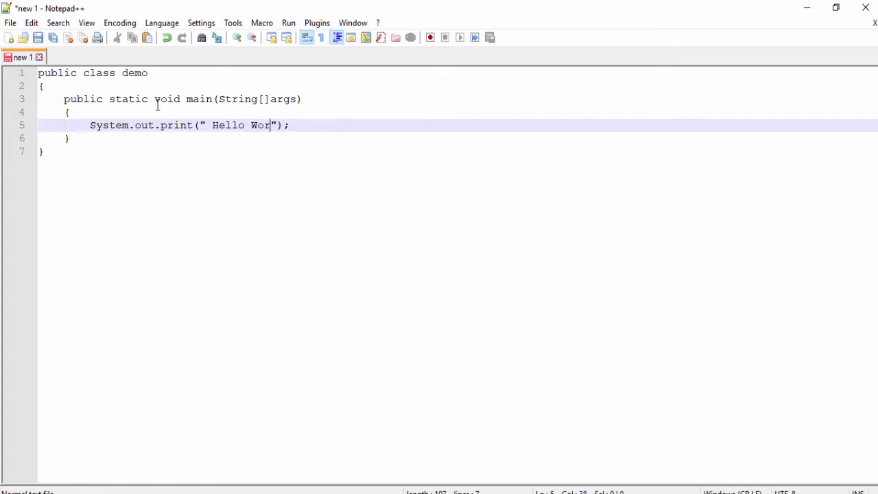
text(ld)
Save the code as demo.java in D:\java and view the folder in Explorer
key(ctrl+s)
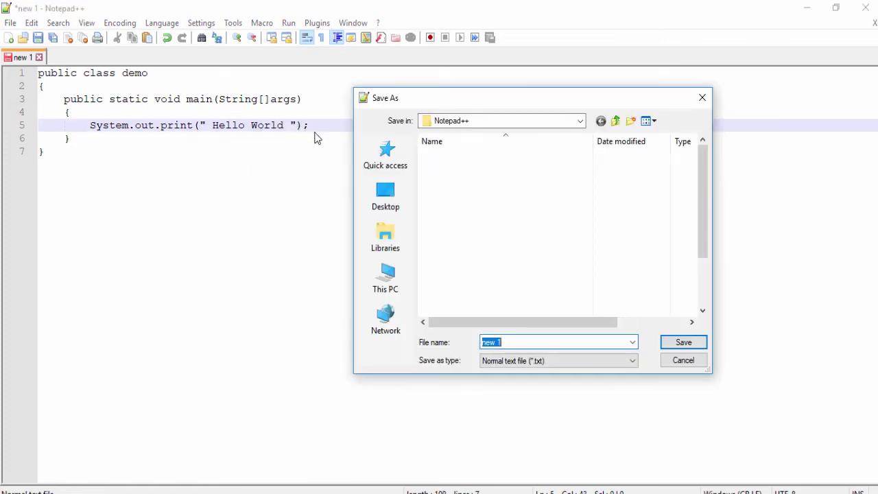
click(389, 291)
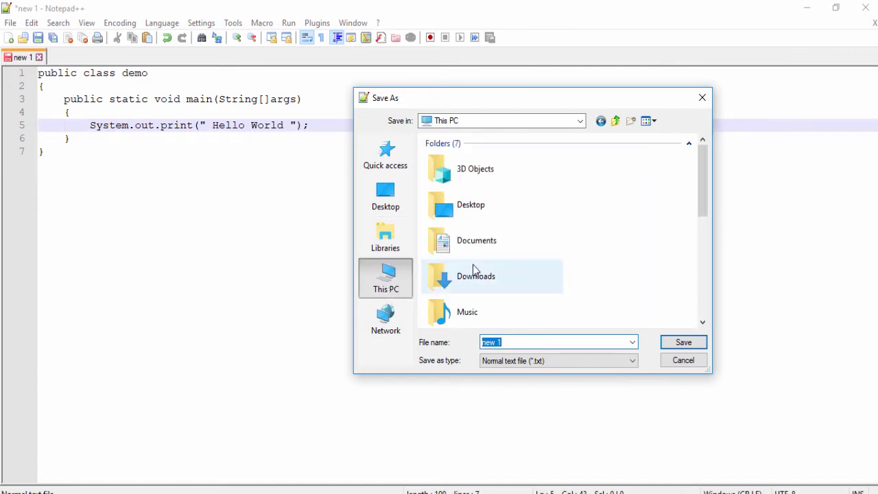
scroll(502, 264, down, 3)
scroll(502, 264, down, 2)
double_click(499, 196)
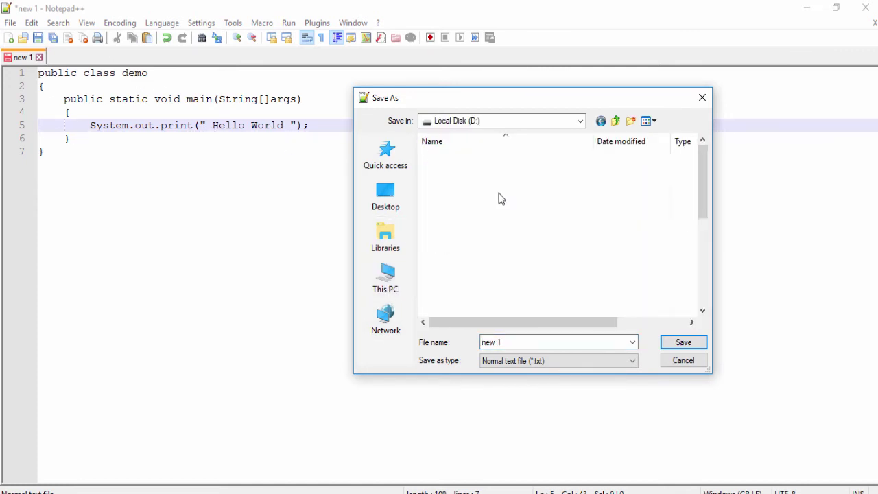
double_click(440, 247)
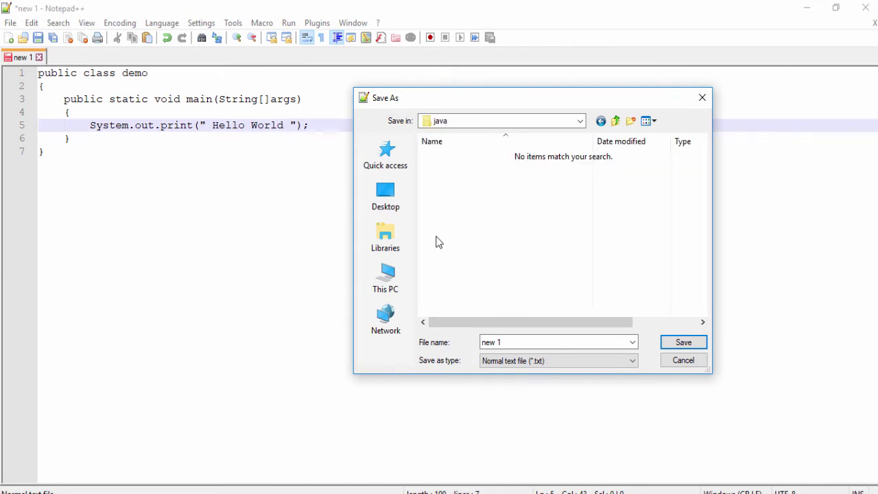
click(523, 339)
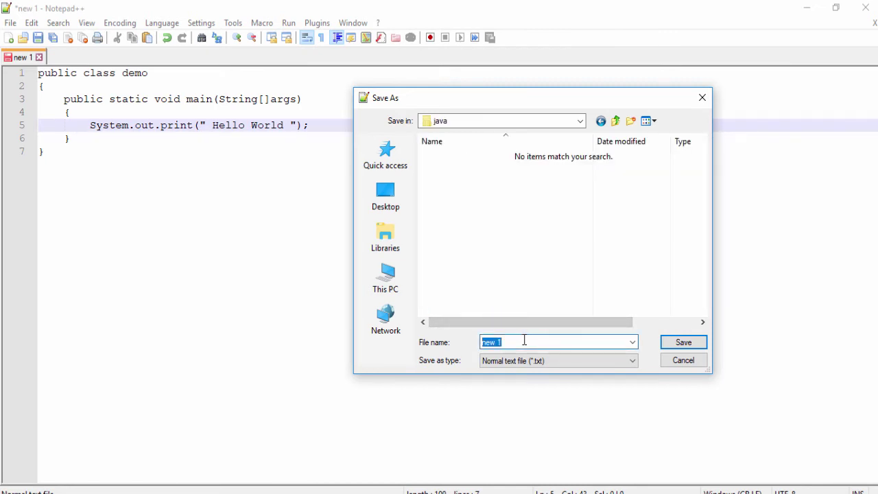
text(demo.java)
key(Return)
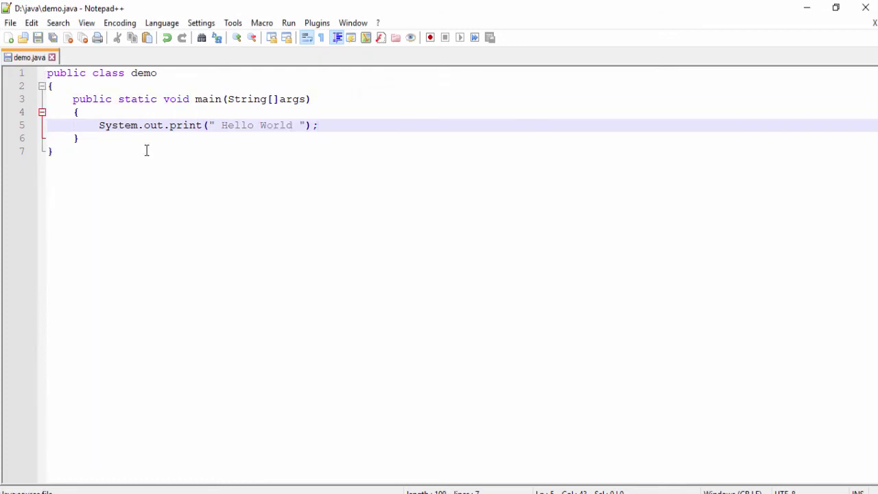
drag(218, 126, 293, 125)
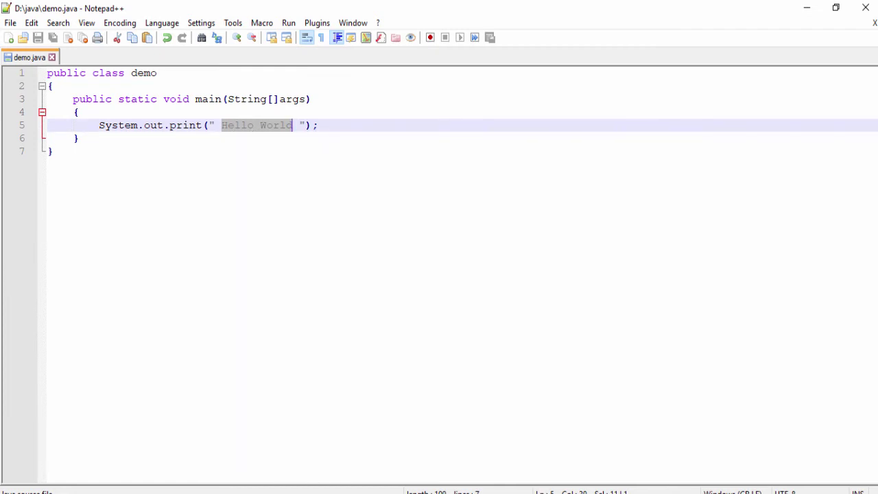
click(302, 446)
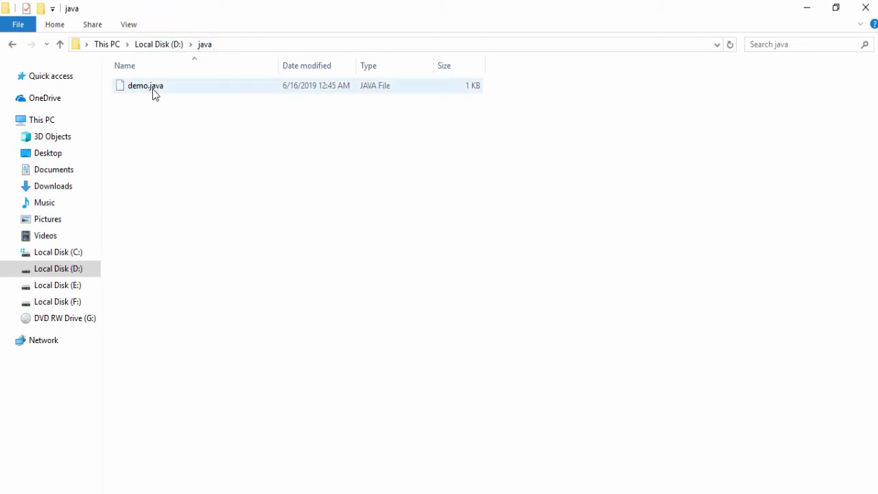
Launch Git Bash Here from the D:\java folder and centre the terminal window
right_click(201, 119)
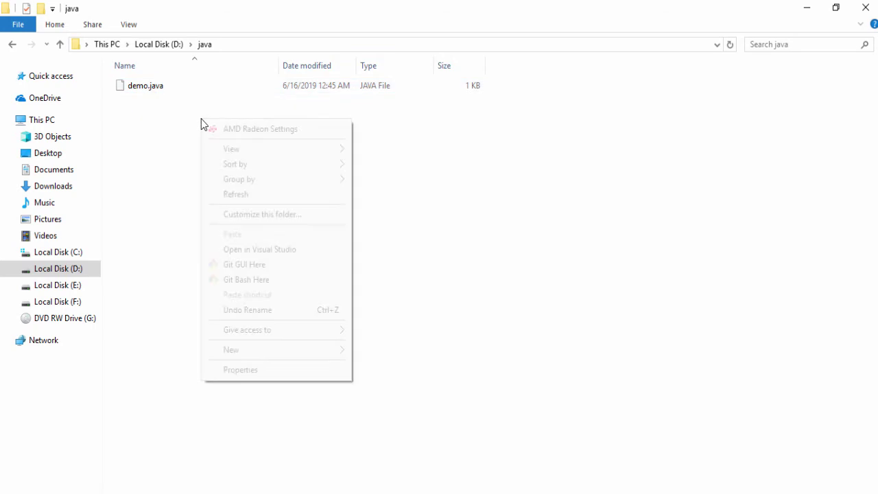
click(293, 280)
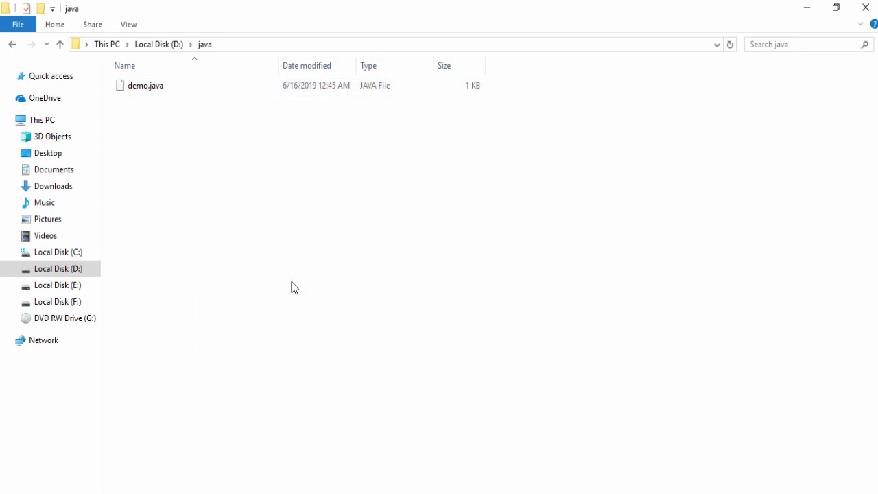
drag(242, 37, 413, 155)
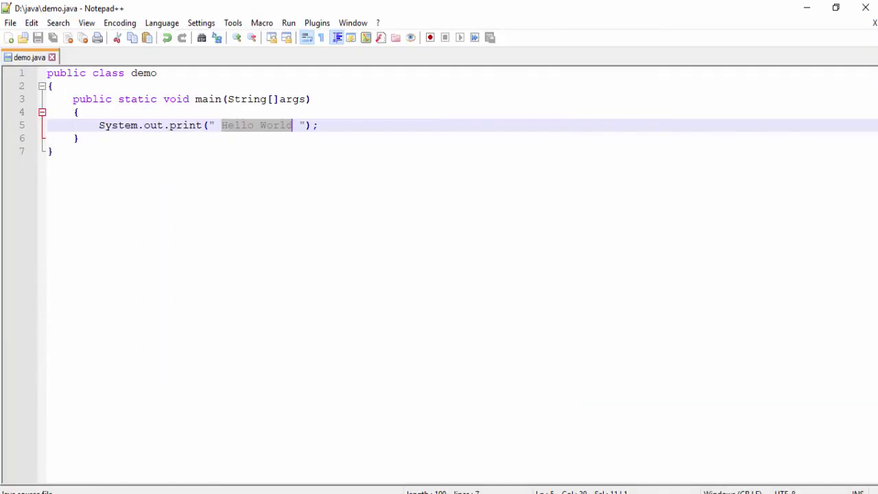
Enlarge the Git Bash window and run 'javac demo.java', which fails with 'command not found'
key(alt+Tab)
drag(312, 157, 200, 162)
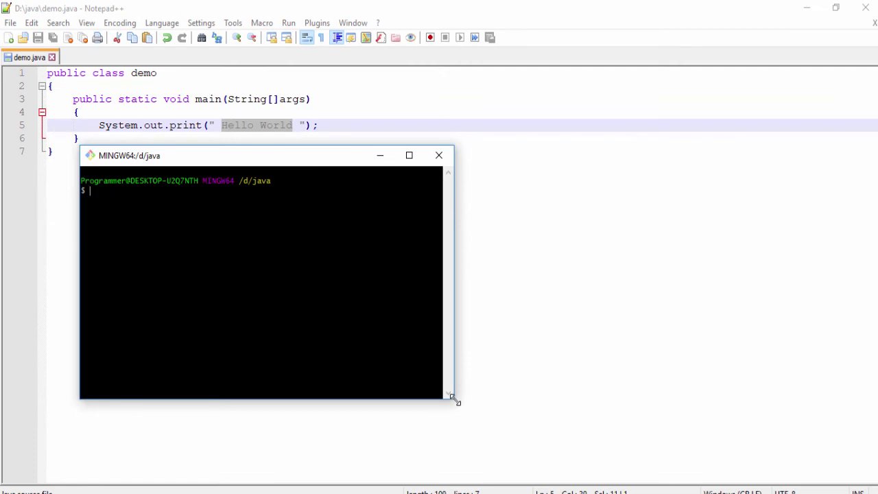
drag(452, 399, 710, 442)
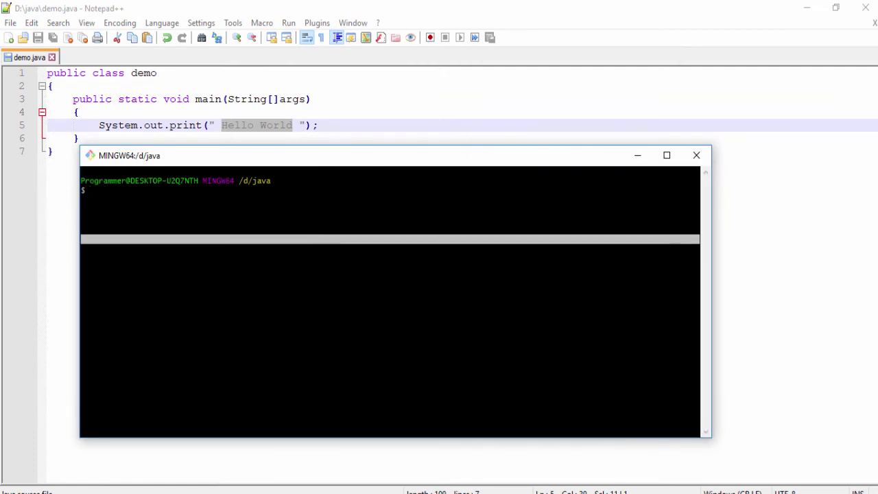
text(javac)
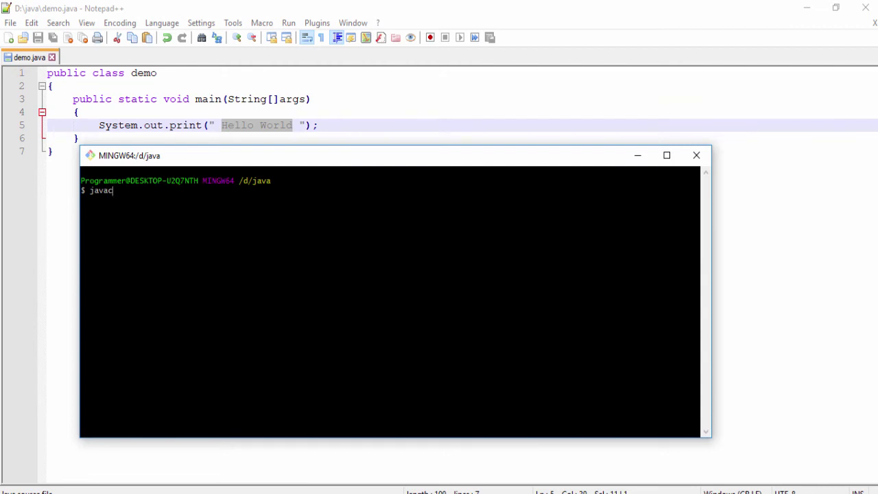
text( demo.java)
key(Return)
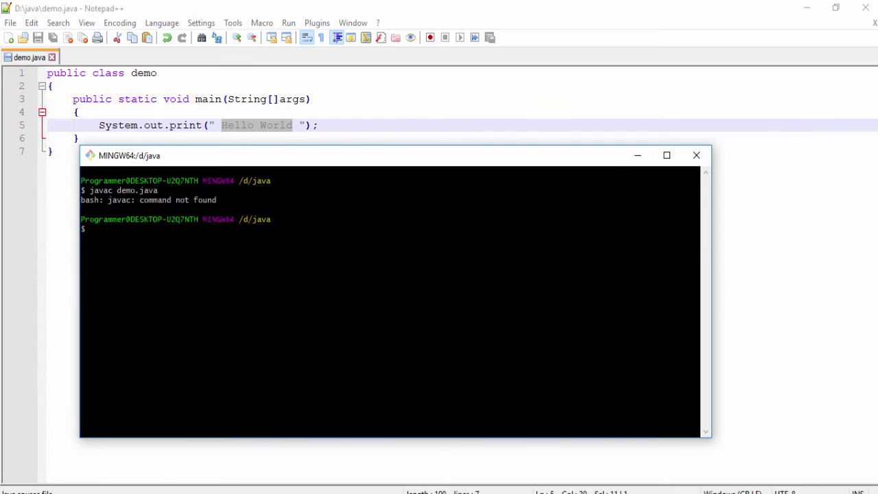
Close Git Bash and search Windows for 'cmd'
click(696, 155)
key(super)
text(cmd)
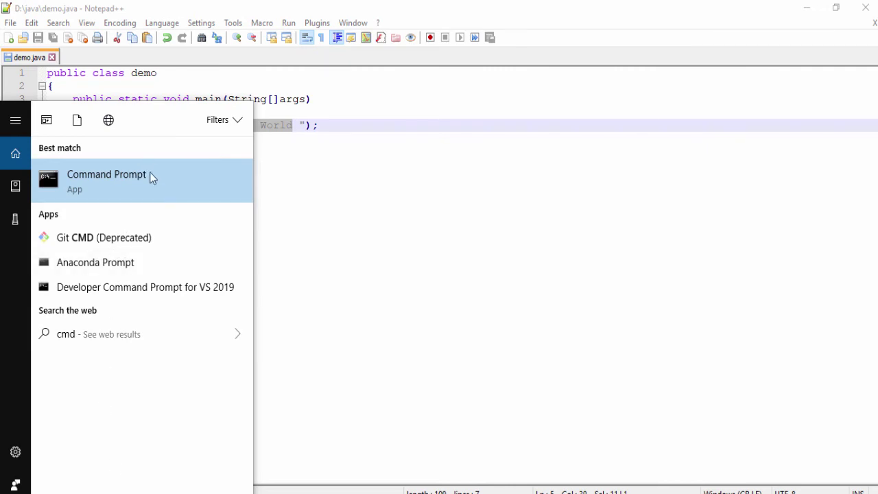
Launch Command Prompt and change to the D:\java folder with 'd:' and 'cd java'
click(151, 187)
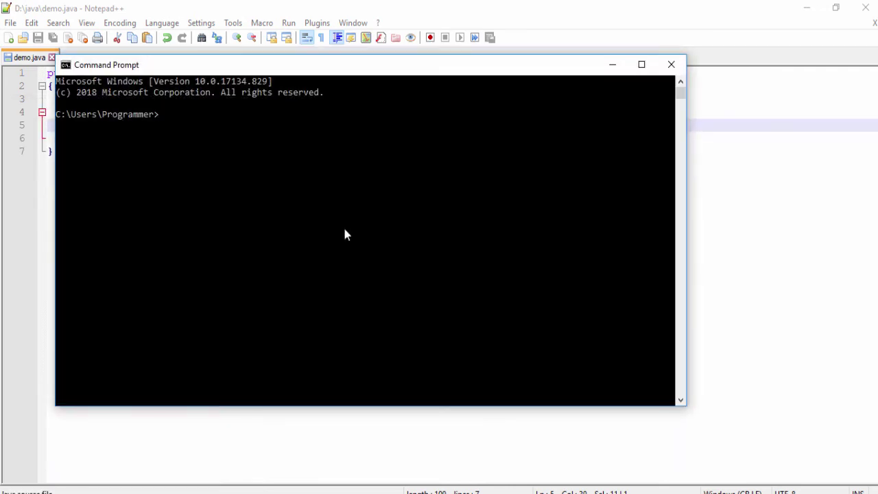
text(d:)
key(Return)
text(cd java)
key(Return)
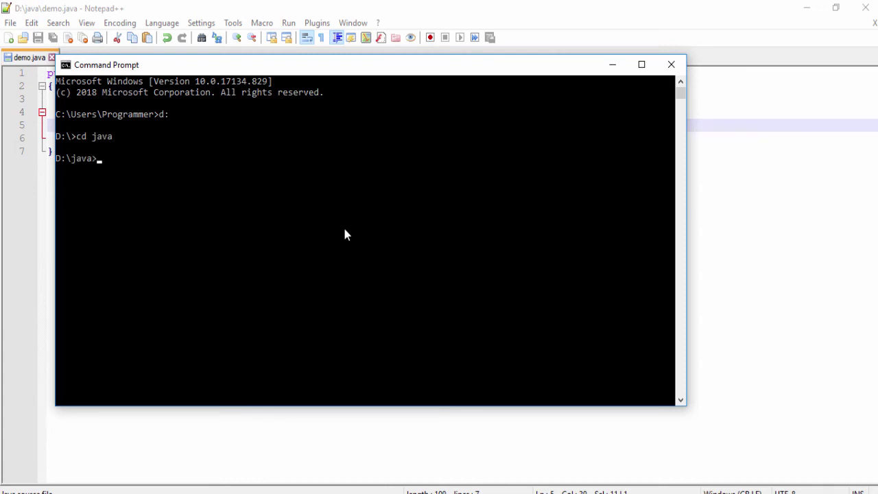
Compile with 'javac demo.java' and run 'java demo', printing Hello World
text(javac)
drag(343, 65, 403, 150)
text(demo.java)
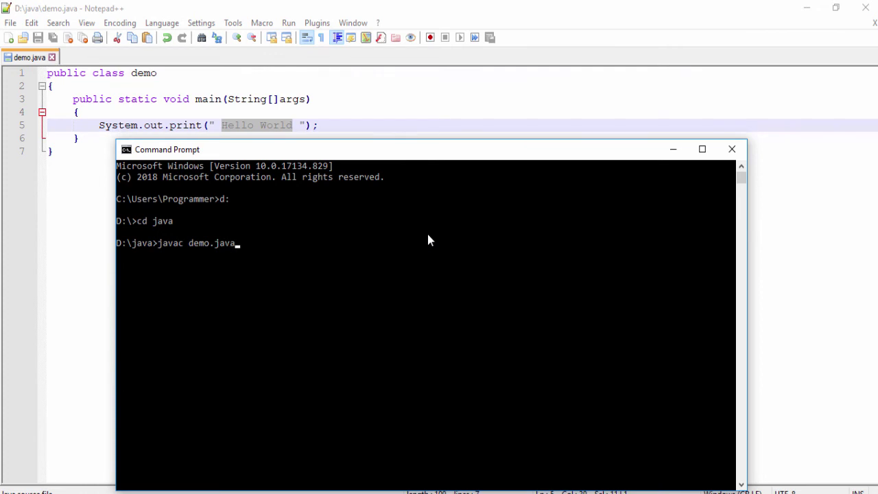
key(Return)
text(java demo)
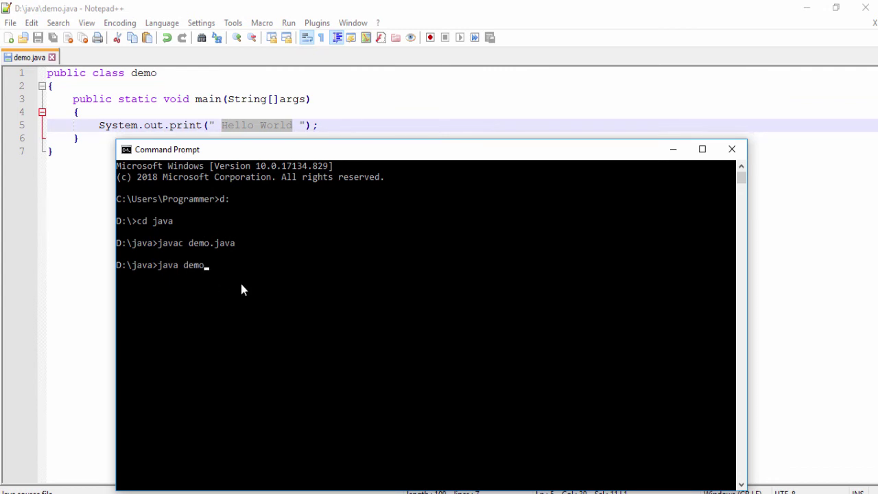
key(Return)
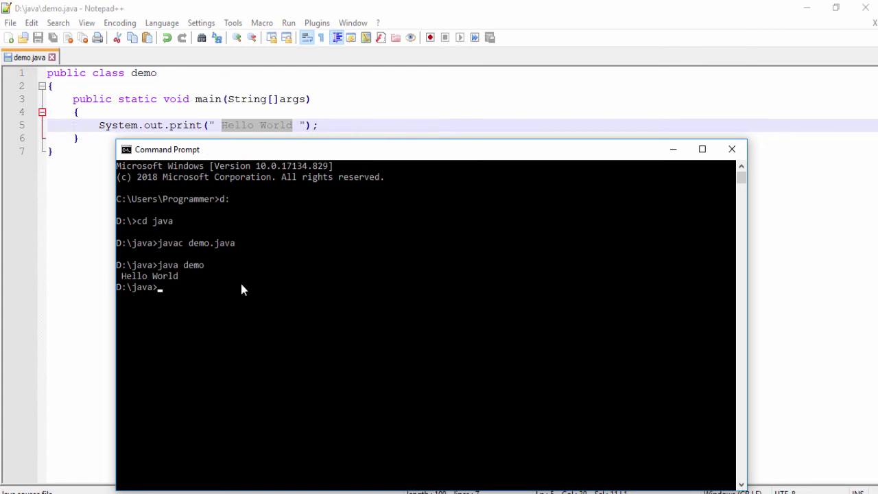